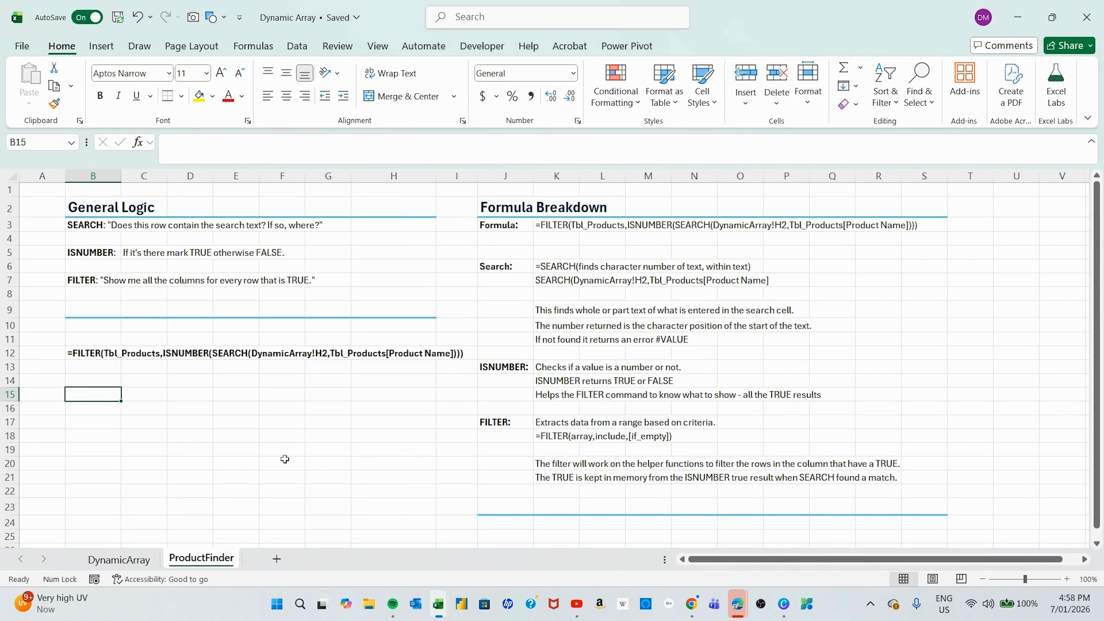
# On the DynamicArray sheet, begin a FILTER formula in cell G4 with Tbl_Products as the array argument.
pyautogui.click(120, 560)
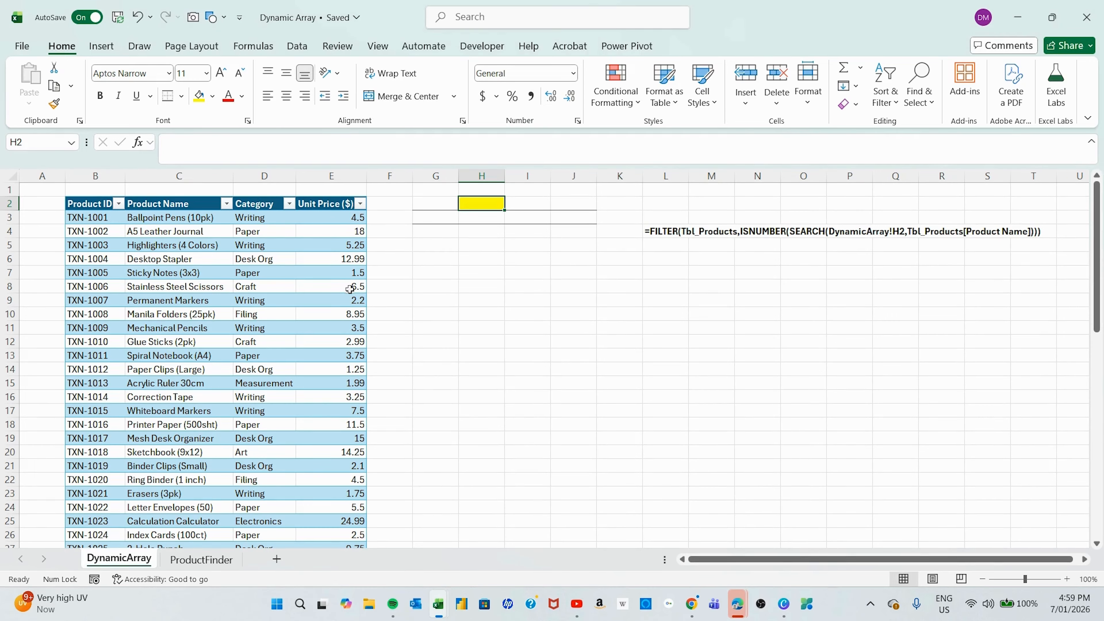
pyautogui.moveTo(447, 231); pyautogui.dragTo(423, 234)
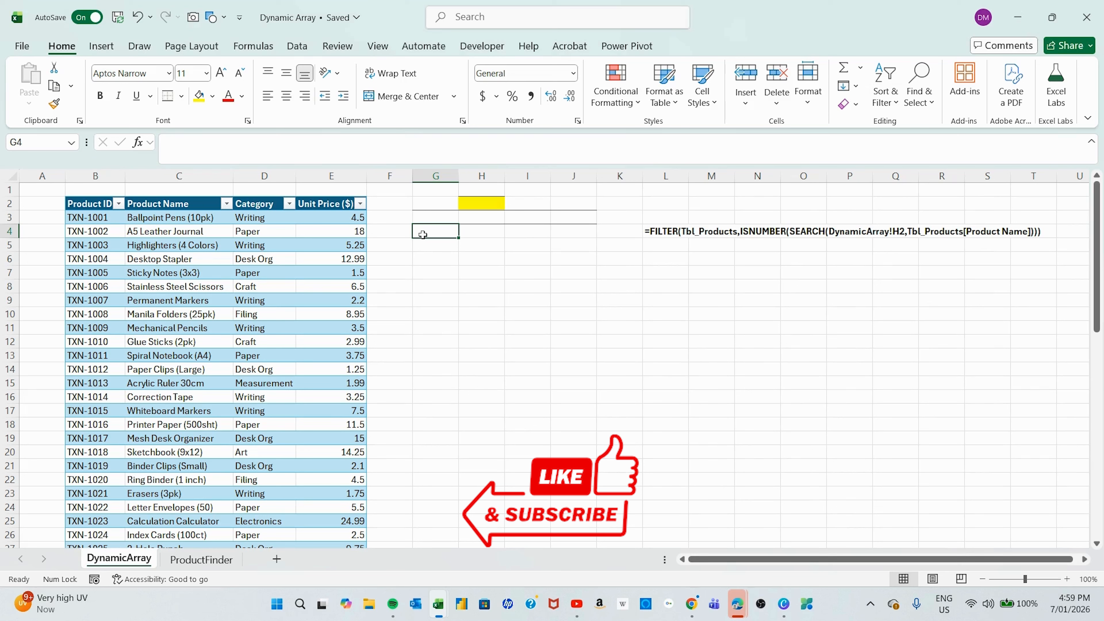
pyautogui.write('=')
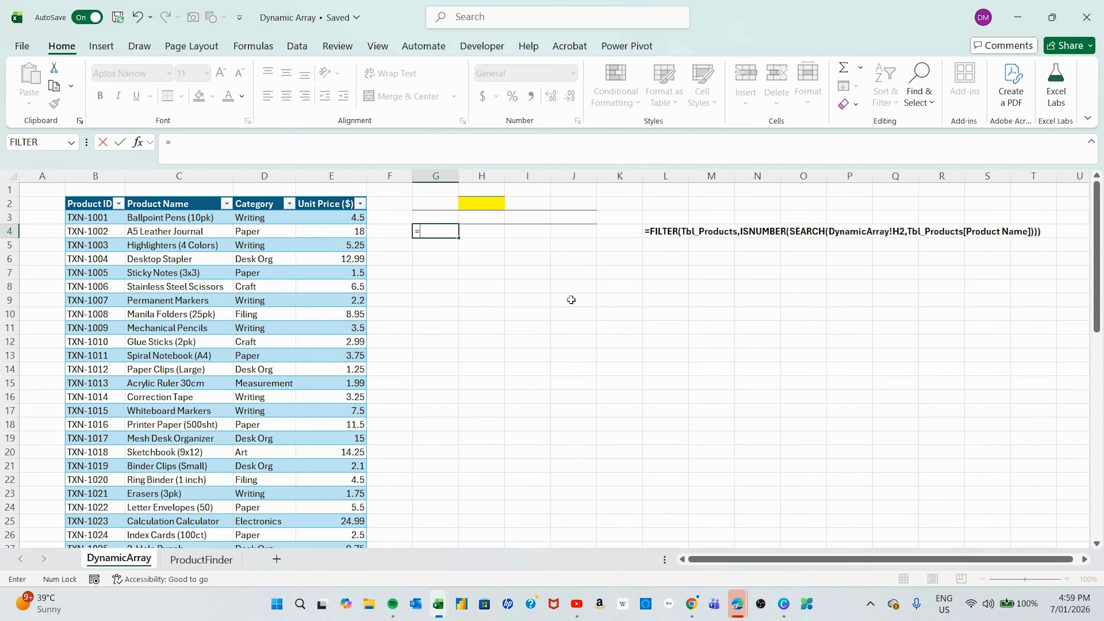
pyautogui.write('filter')
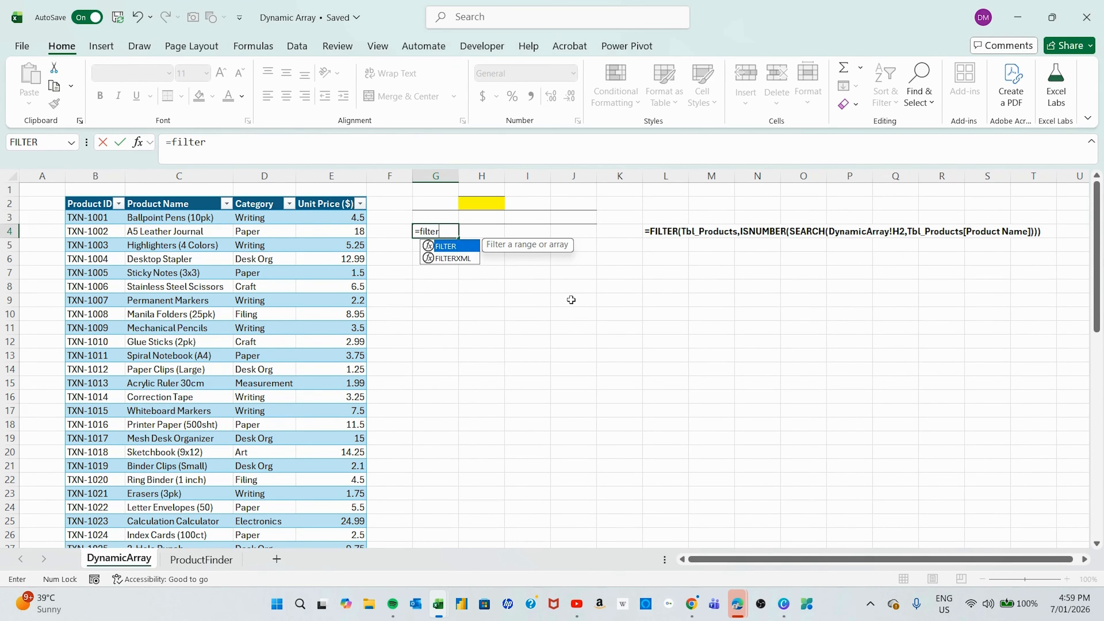
pyautogui.press('Tab')
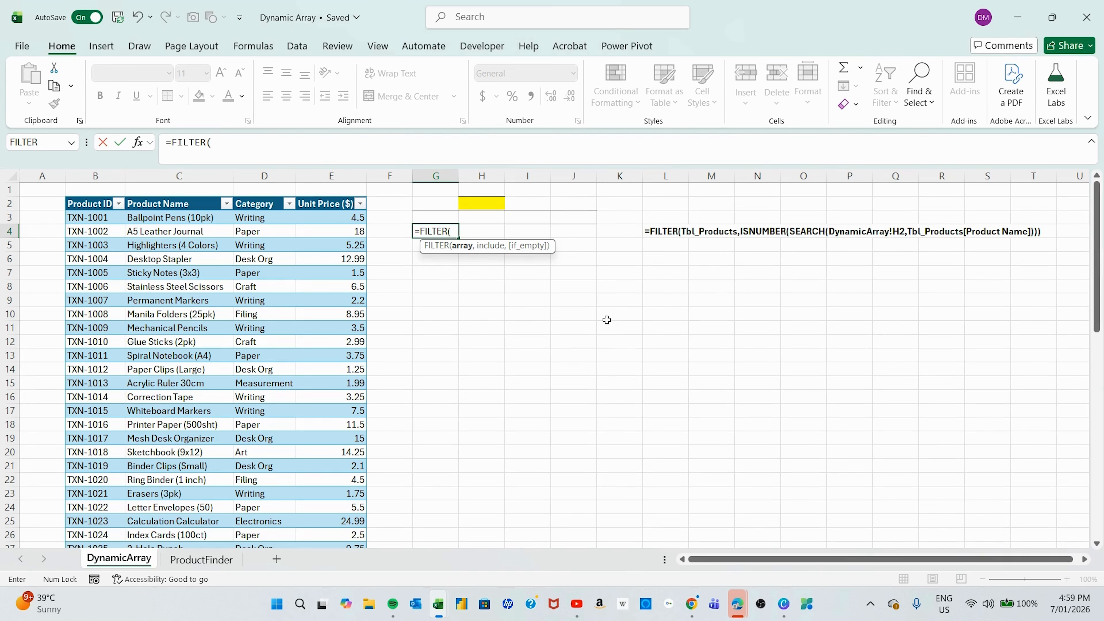
pyautogui.write('tb')
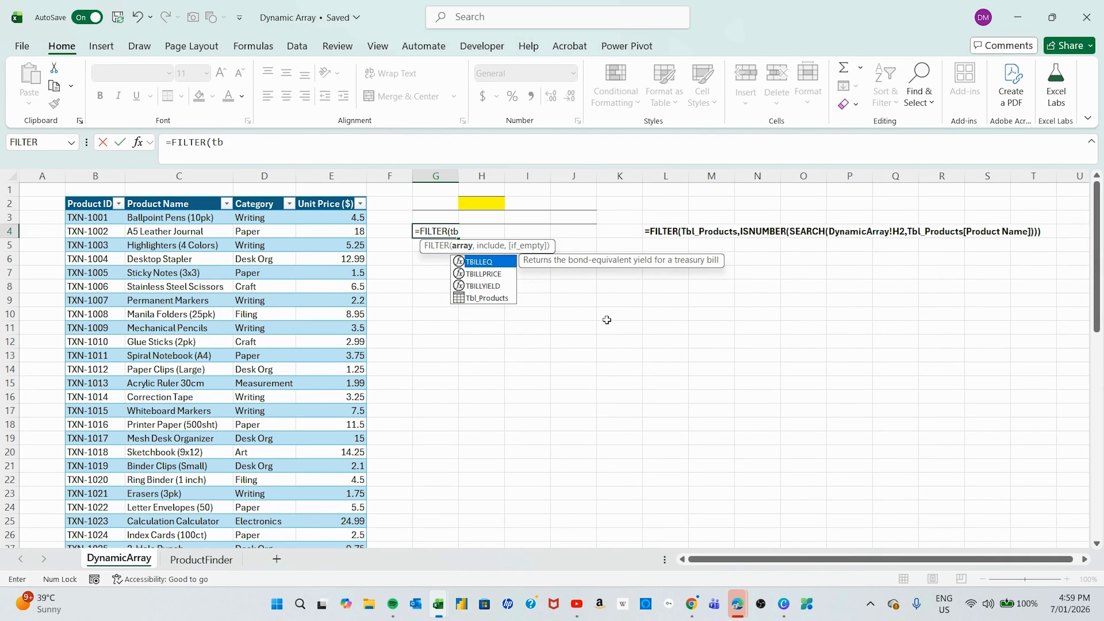
pyautogui.write('l')
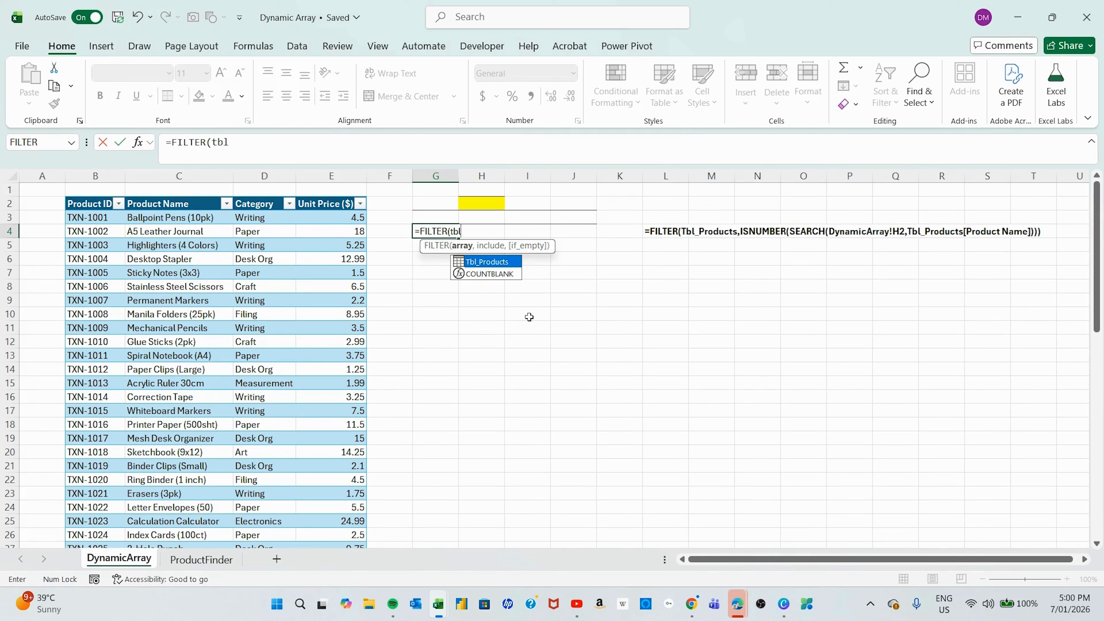
pyautogui.press('Tab')
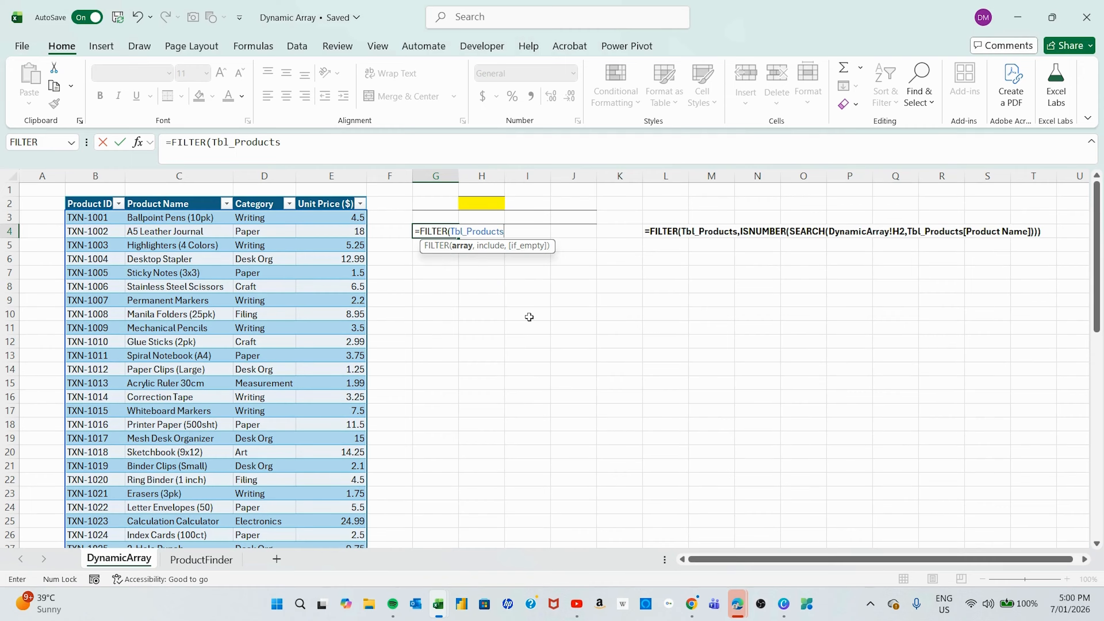
# Add ISNUMBER(SEARCH( as the include argument, referencing the yellow search cell H2 as the find text.
pyautogui.write(',isn')
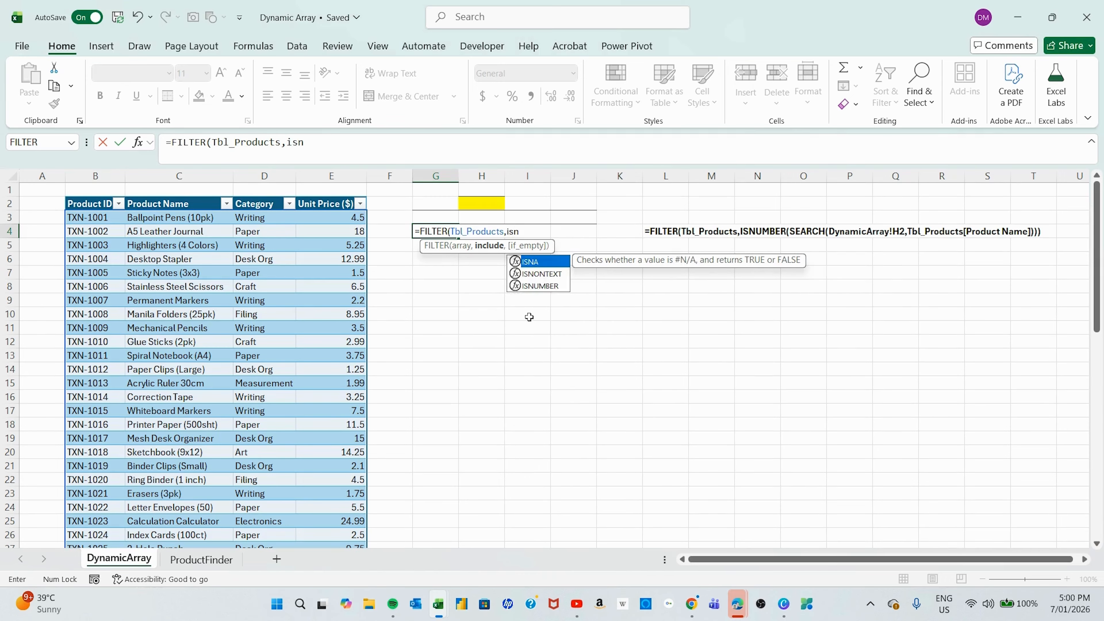
pyautogui.write('umber')
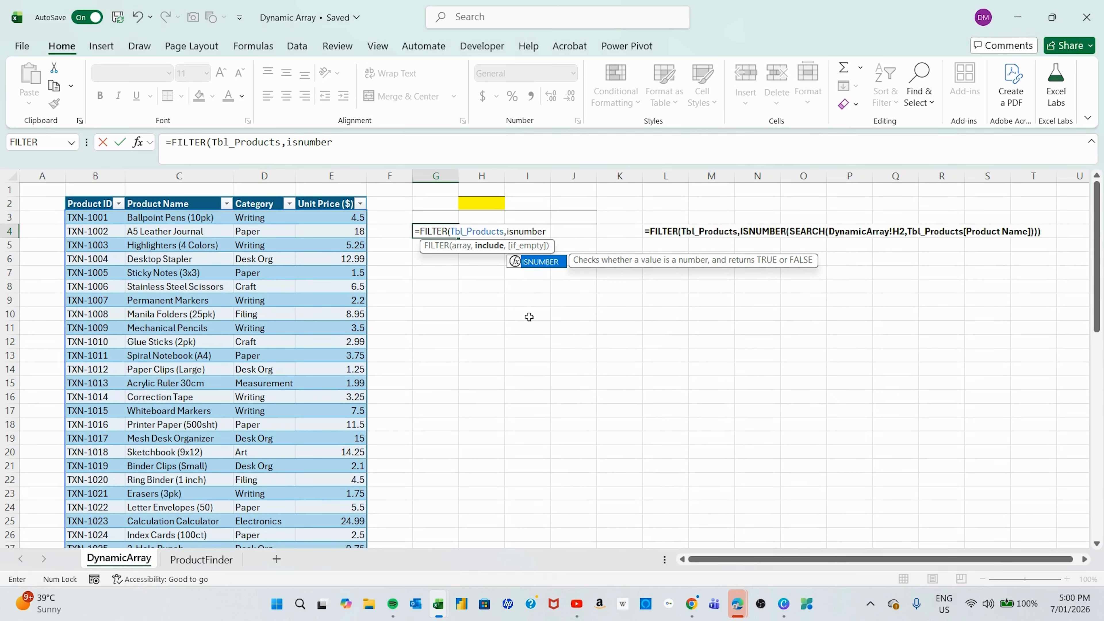
pyautogui.write('(')
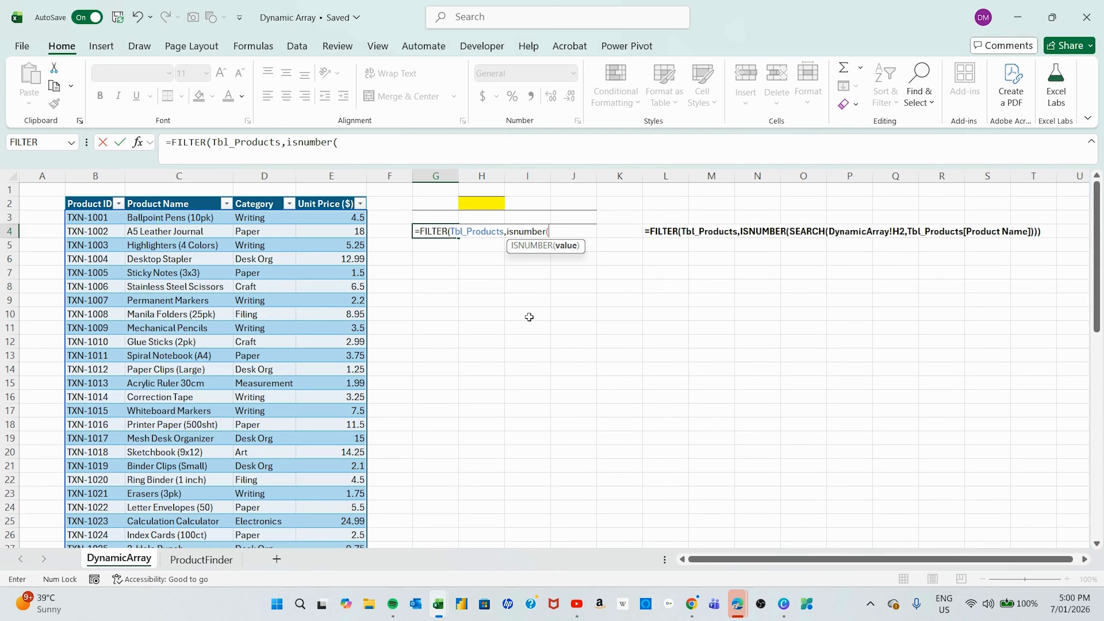
pyautogui.write('s')
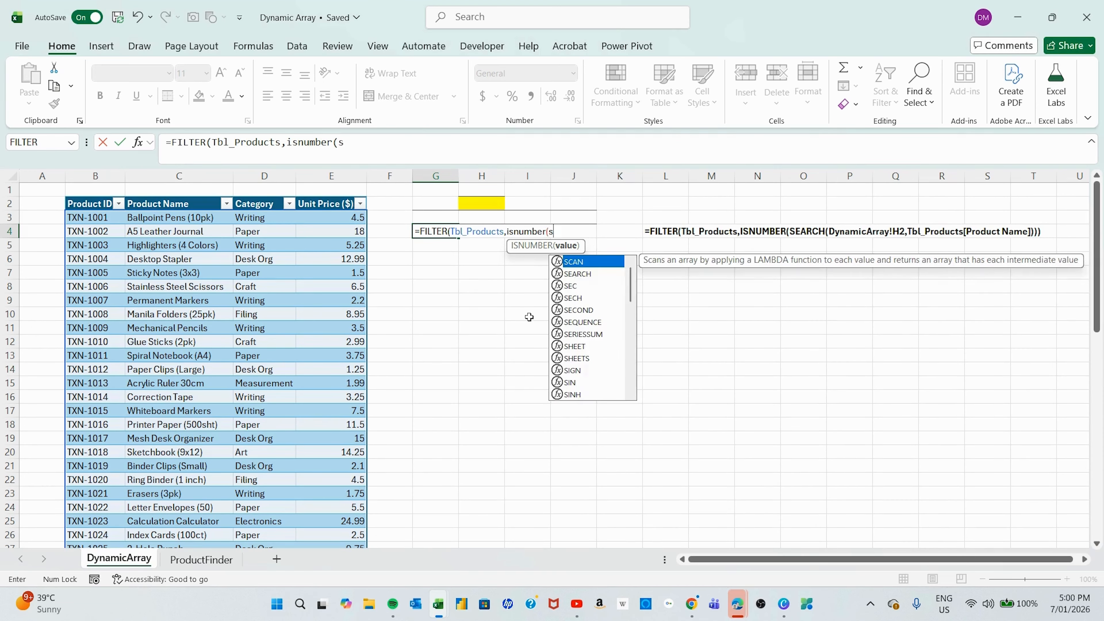
pyautogui.write('earch')
pyautogui.press('Tab')
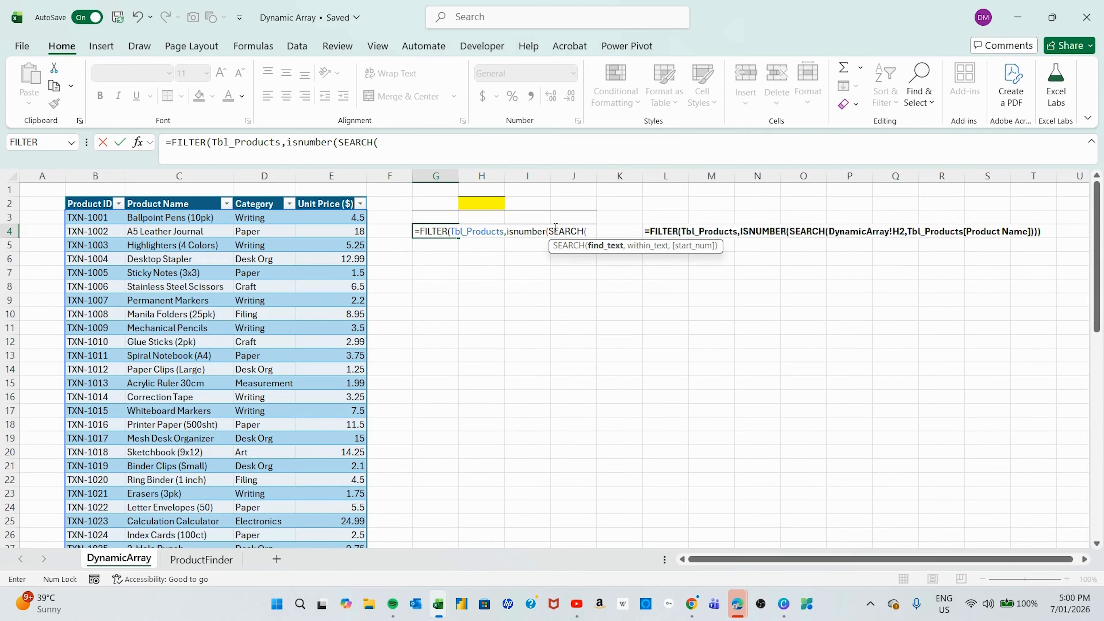
pyautogui.click(474, 202)
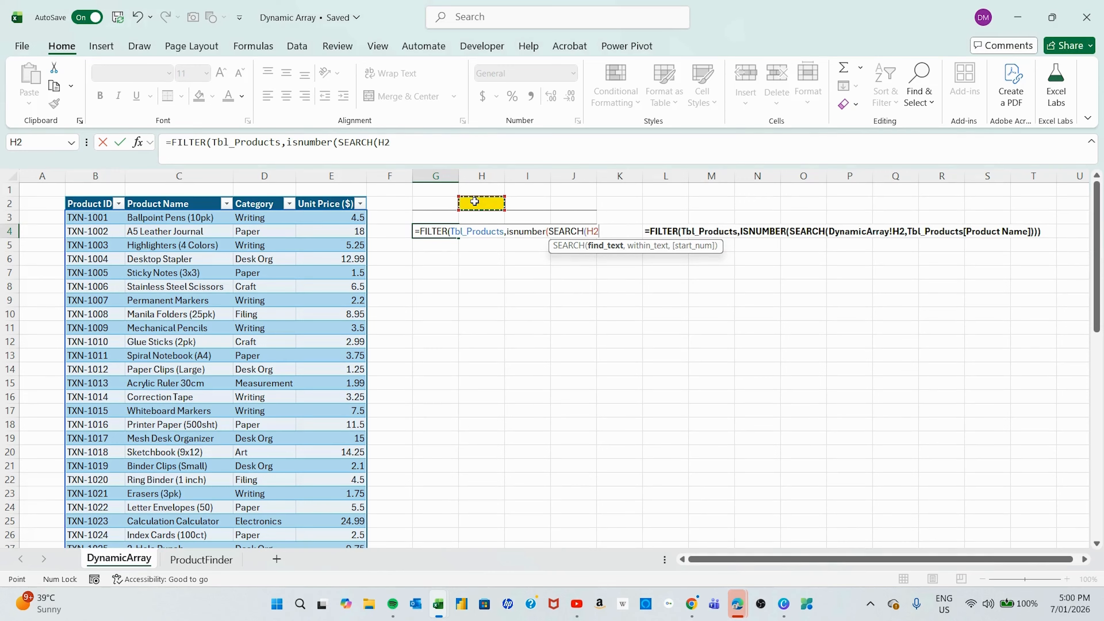
pyautogui.write(',')
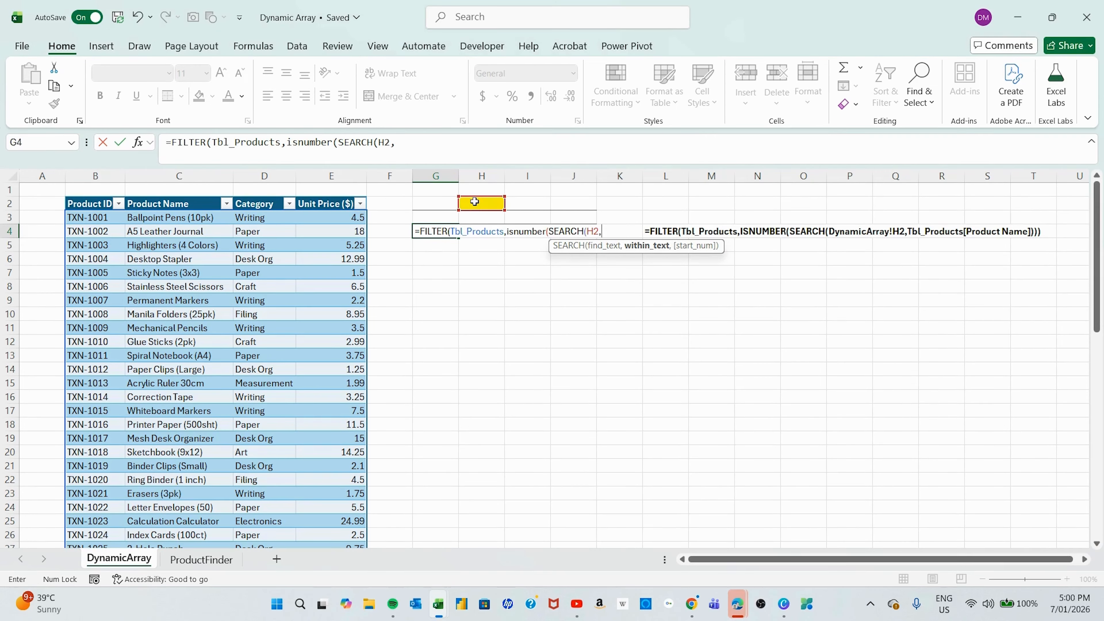
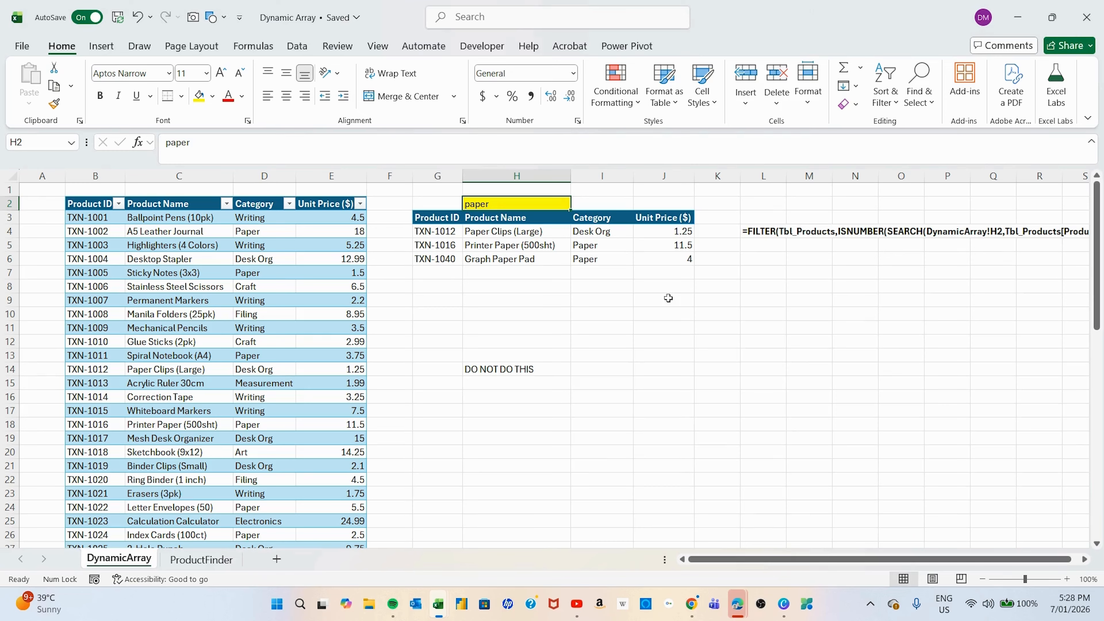
# Clear the search cell H2 and examine the spill range of the FILTER formula in G4.
pyautogui.press('Delete')
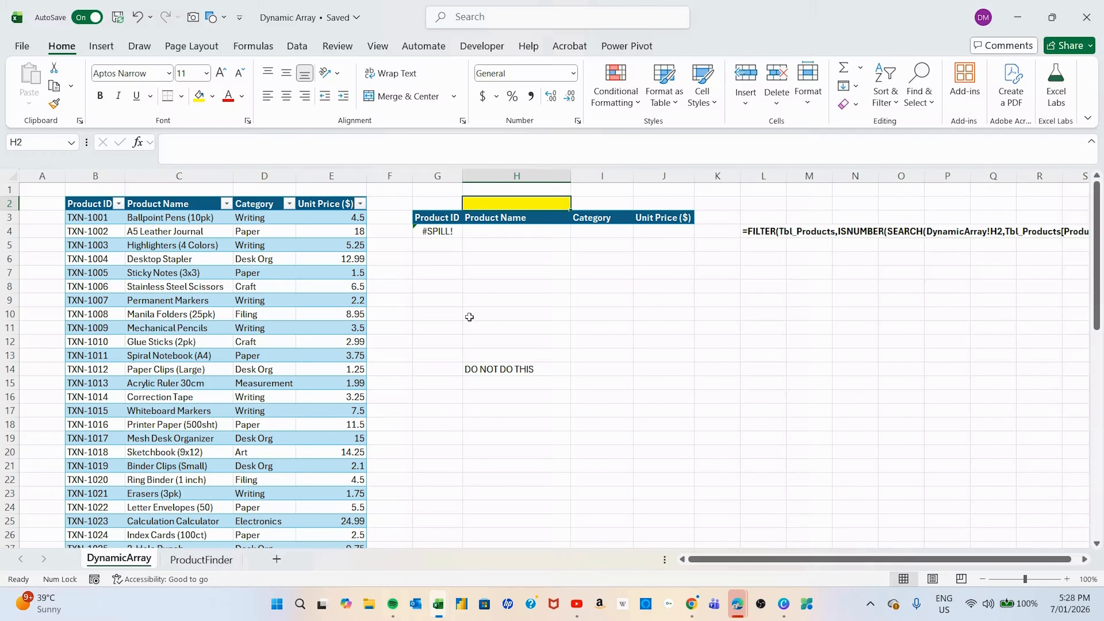
pyautogui.click(435, 233)
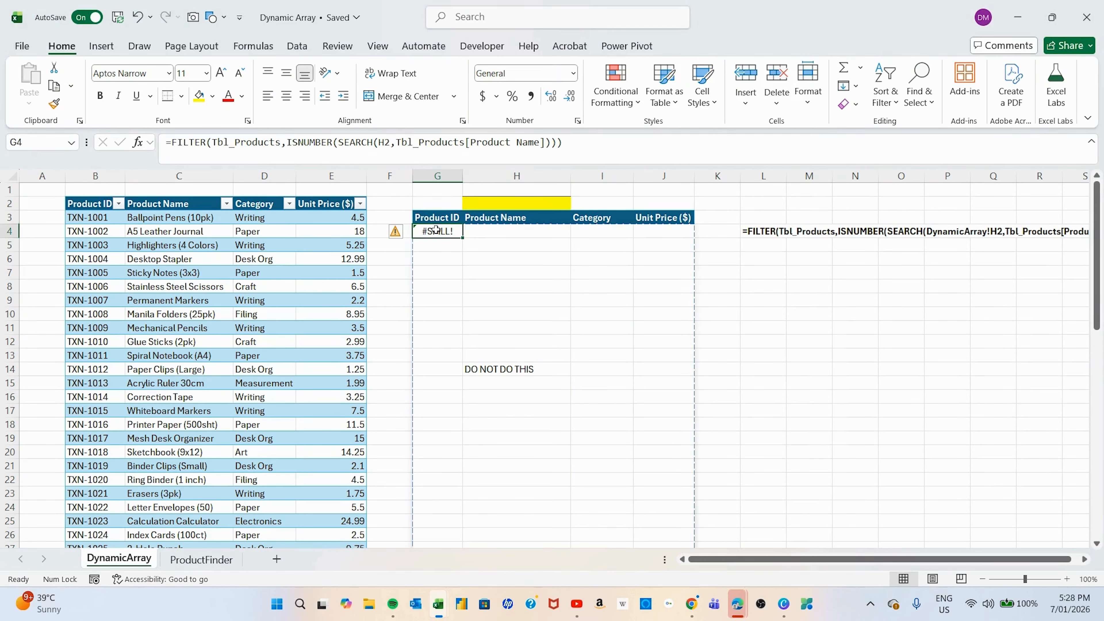
pyautogui.scroll(-6, 582, 327)
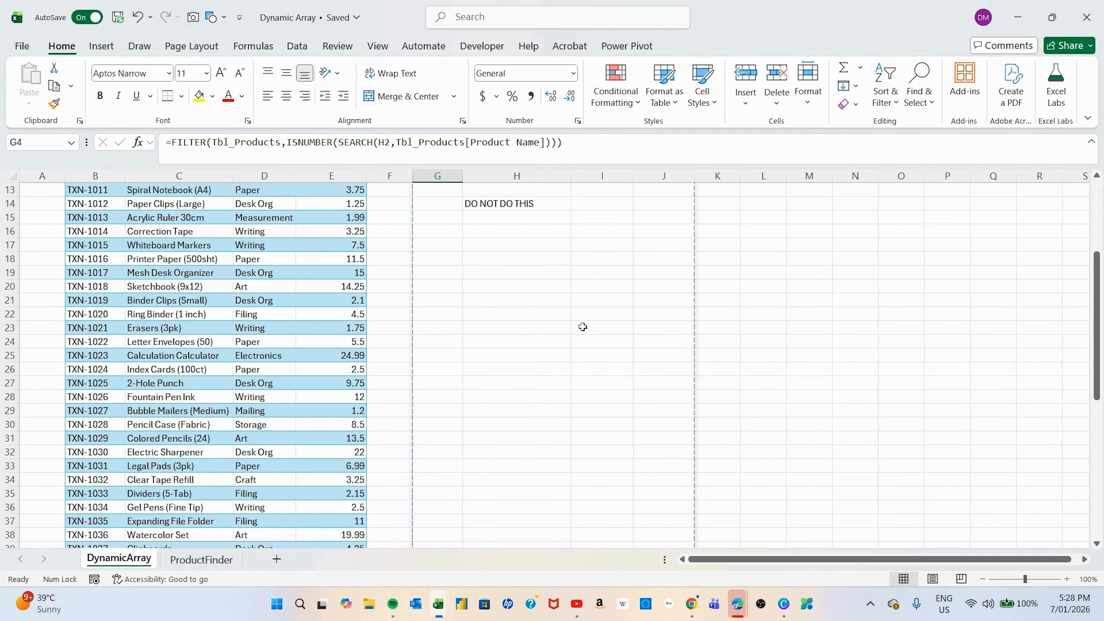
pyautogui.scroll(-7, 580, 327)
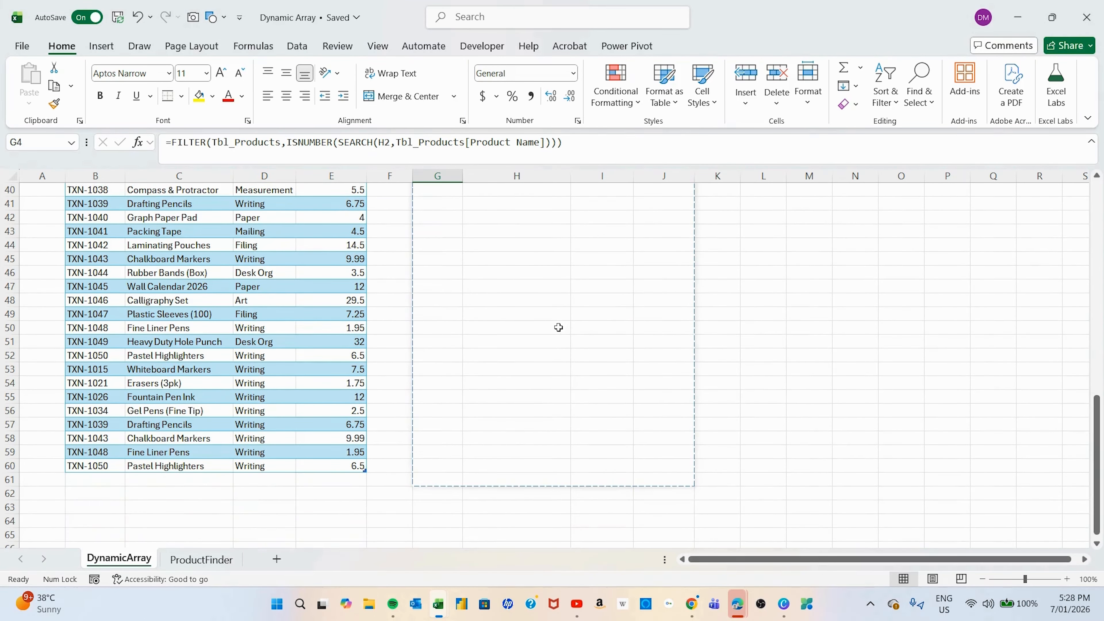
pyautogui.scroll(13, 544, 331)
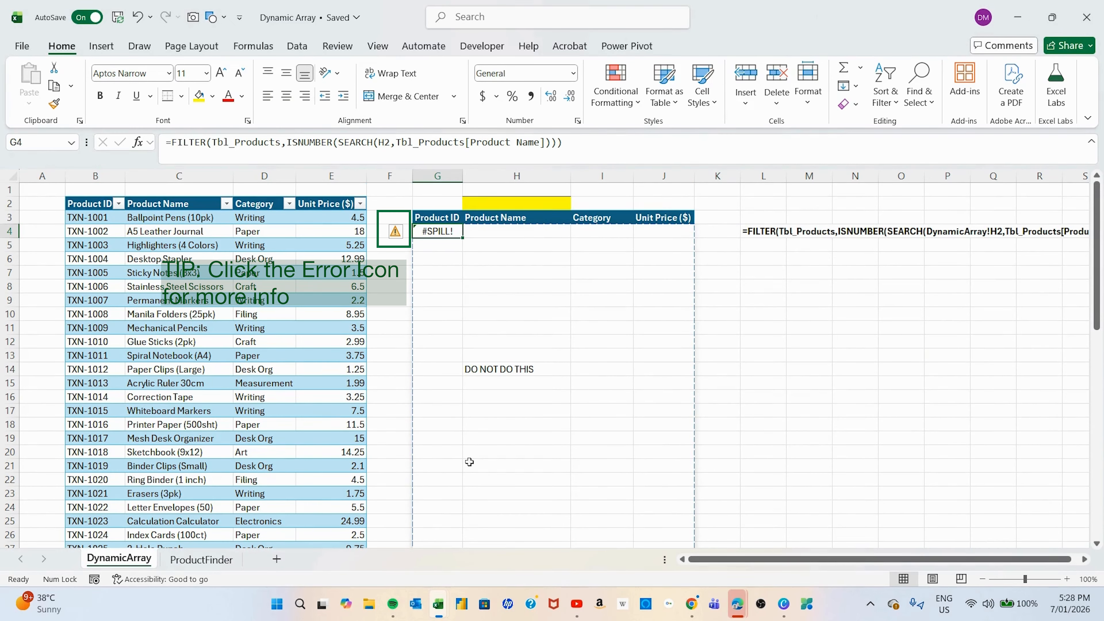
pyautogui.scroll(-11, 530, 482)
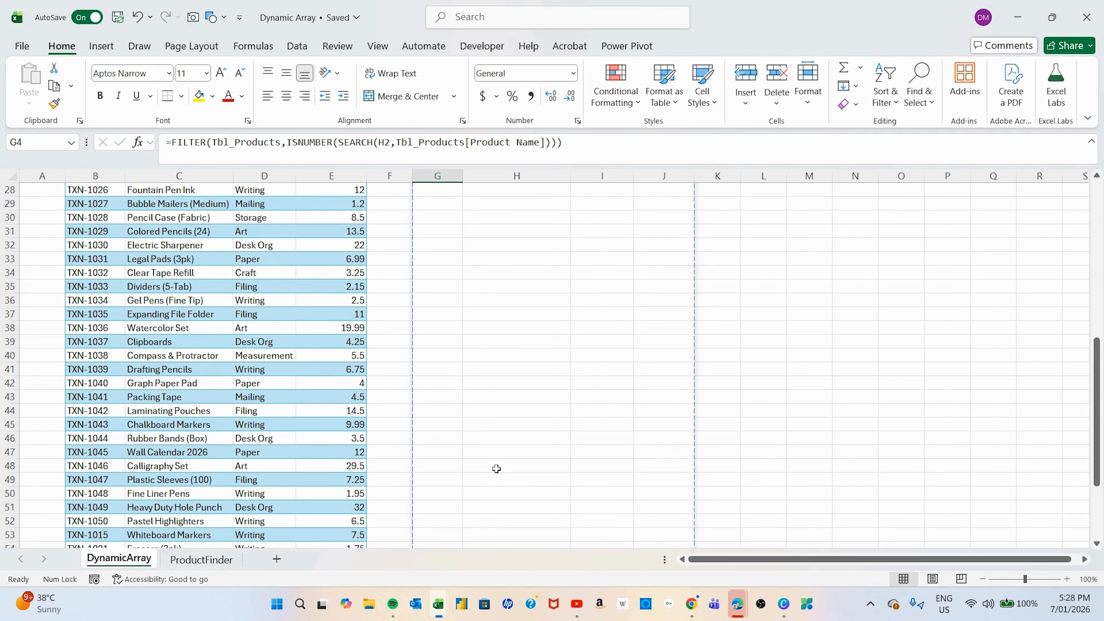
pyautogui.scroll(-3, 497, 468)
pyautogui.scroll(5, 496, 468)
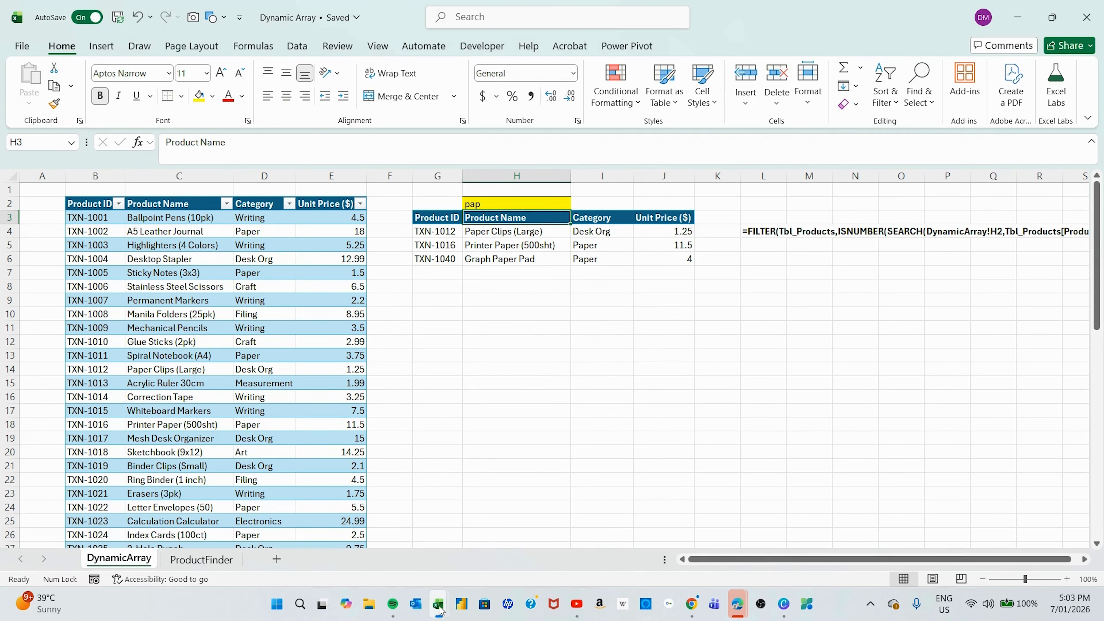
# Switch to the Final Lookup workbook and review the layout of its Search sheet.
pyautogui.moveTo(439, 607)
pyautogui.click(382, 536)
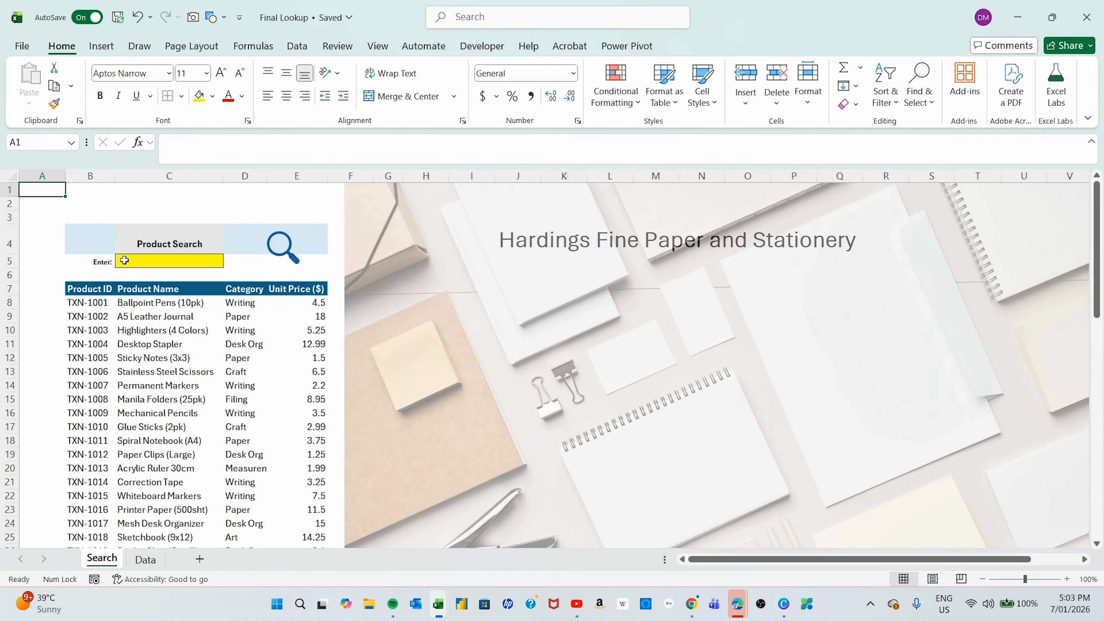
pyautogui.scroll(-15, 191, 378)
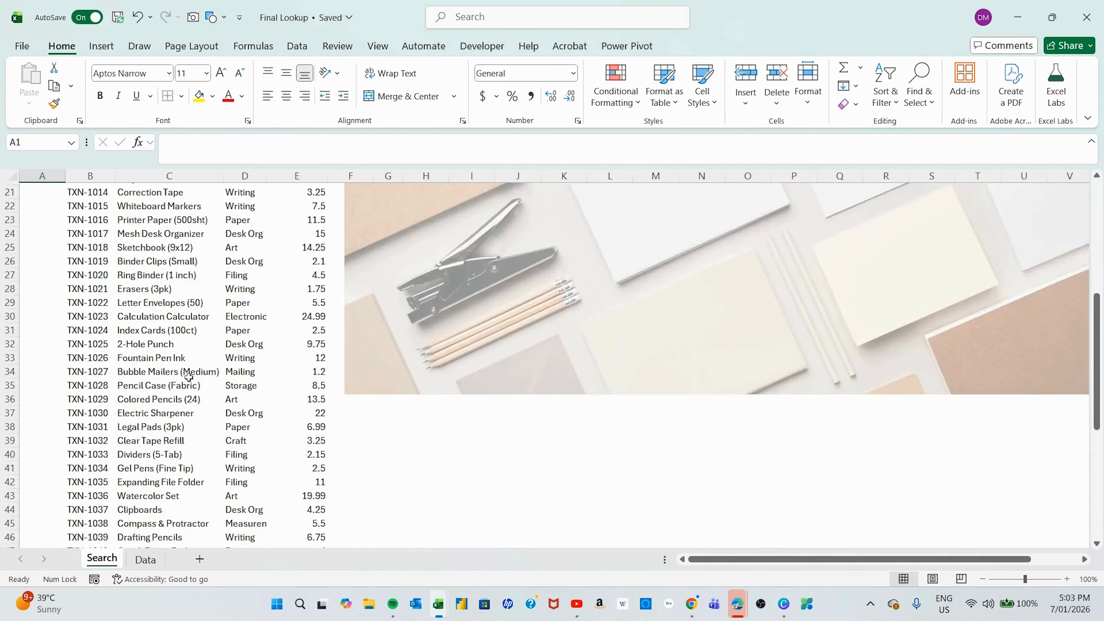
pyautogui.scroll(15, 189, 378)
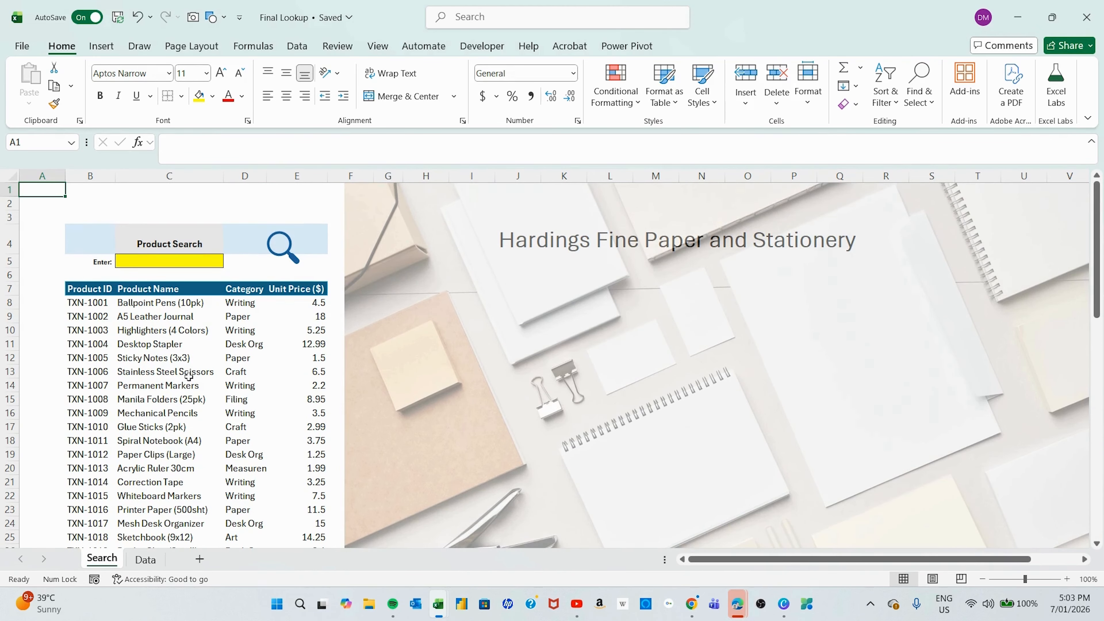
pyautogui.click(377, 46)
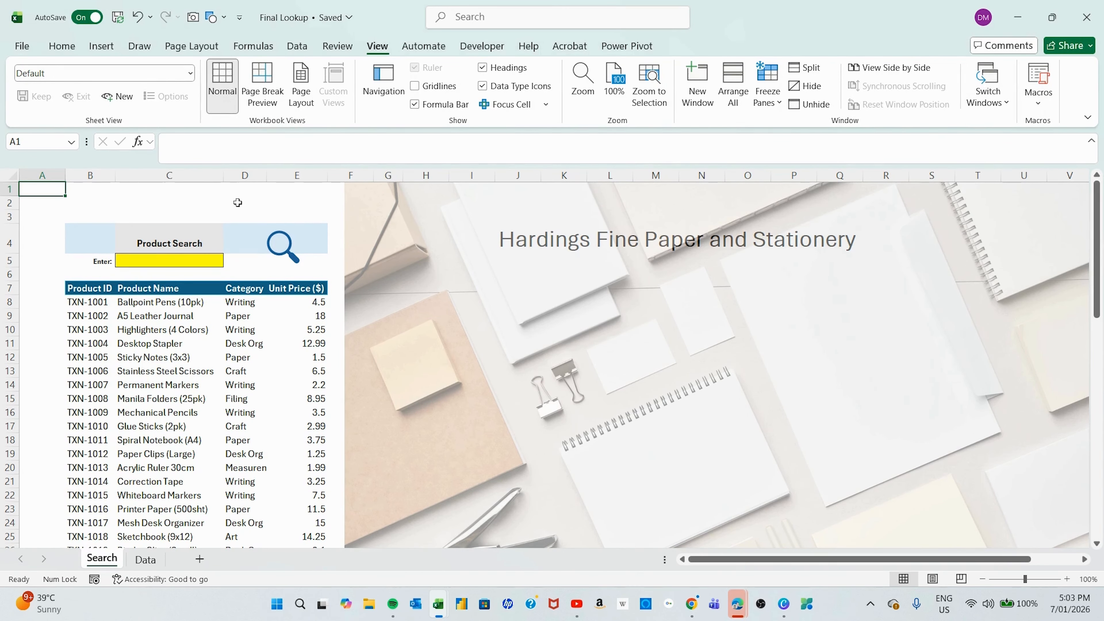
pyautogui.click(62, 45)
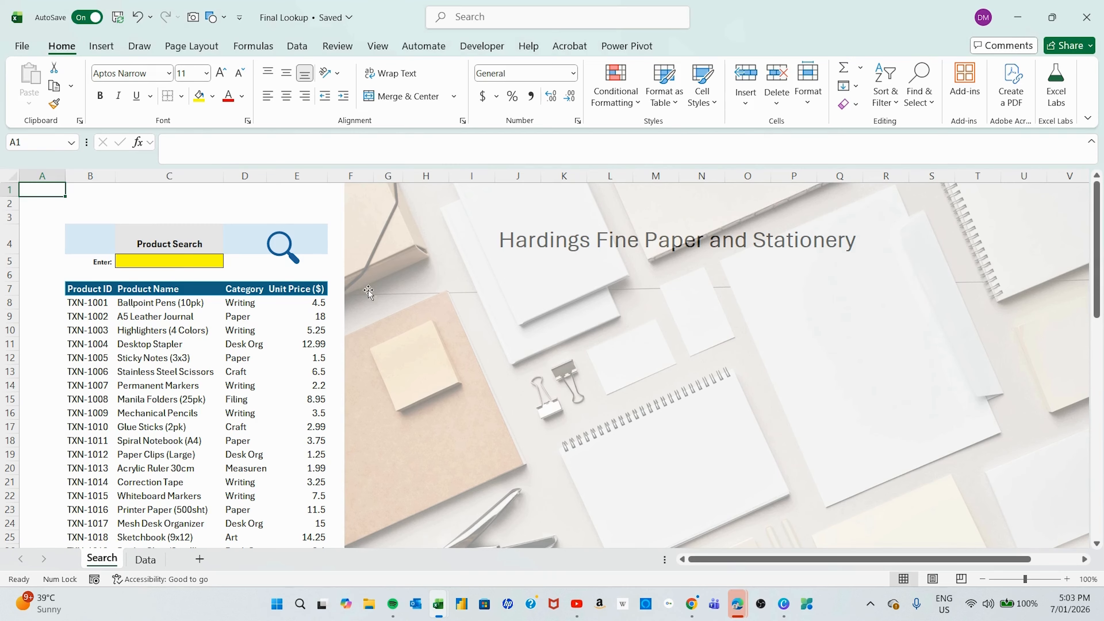
# Test the search by entering Paper in the yellow search cell C5, then clear the cell.
pyautogui.click(162, 261)
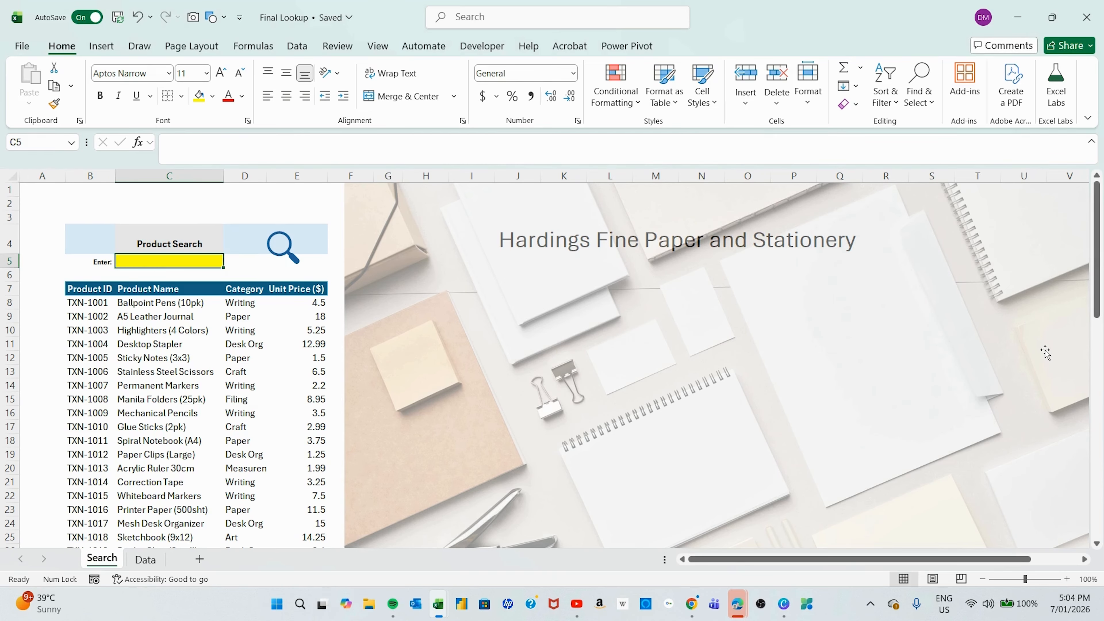
pyautogui.write('Paper')
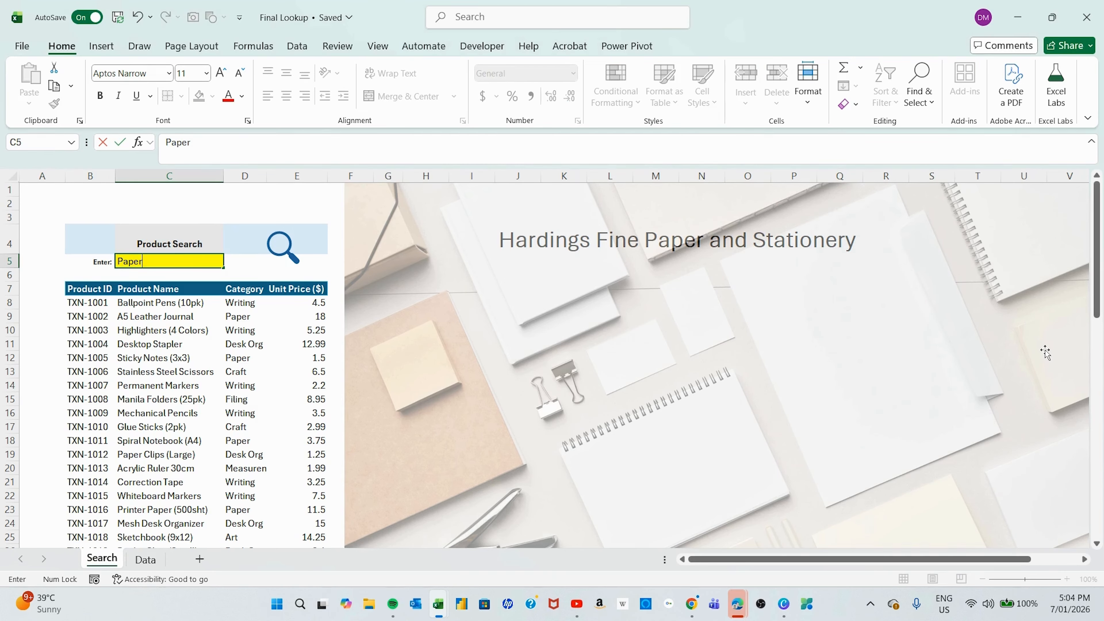
pyautogui.press('Return')
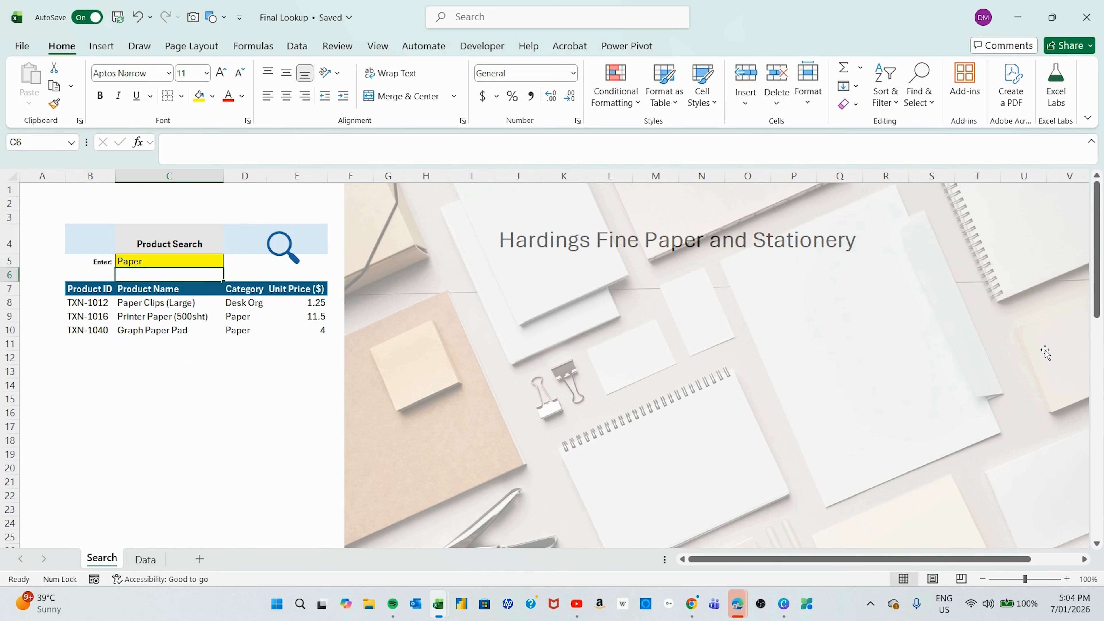
pyautogui.click(194, 260)
pyautogui.press('Delete')
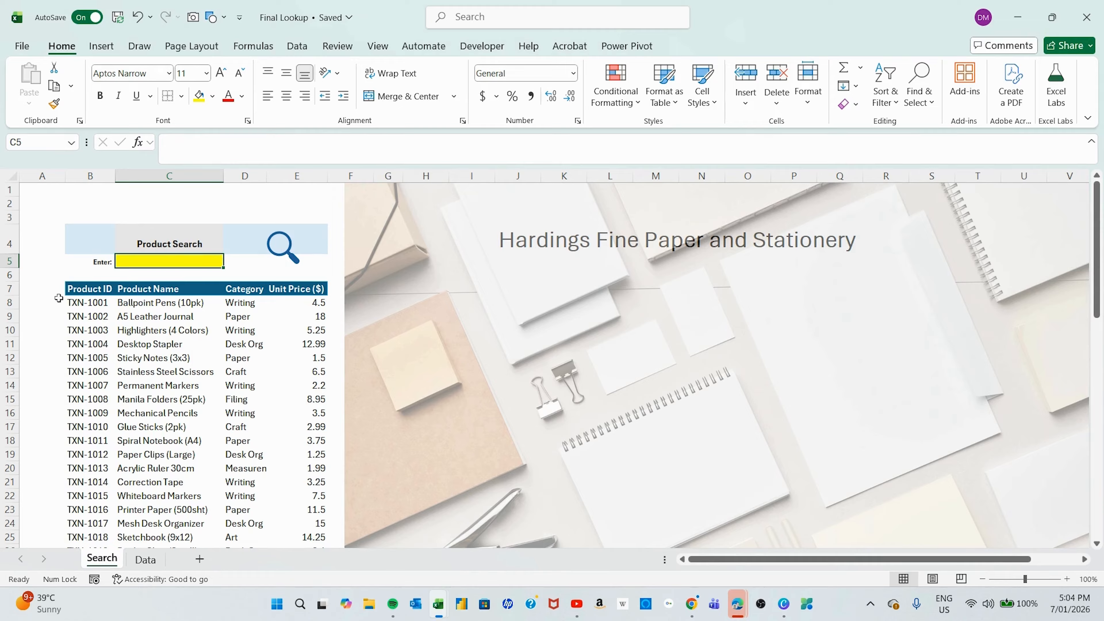
# Select and copy the search results range B7:E65 on the Search sheet.
pyautogui.moveTo(81, 290); pyautogui.dragTo(299, 520)
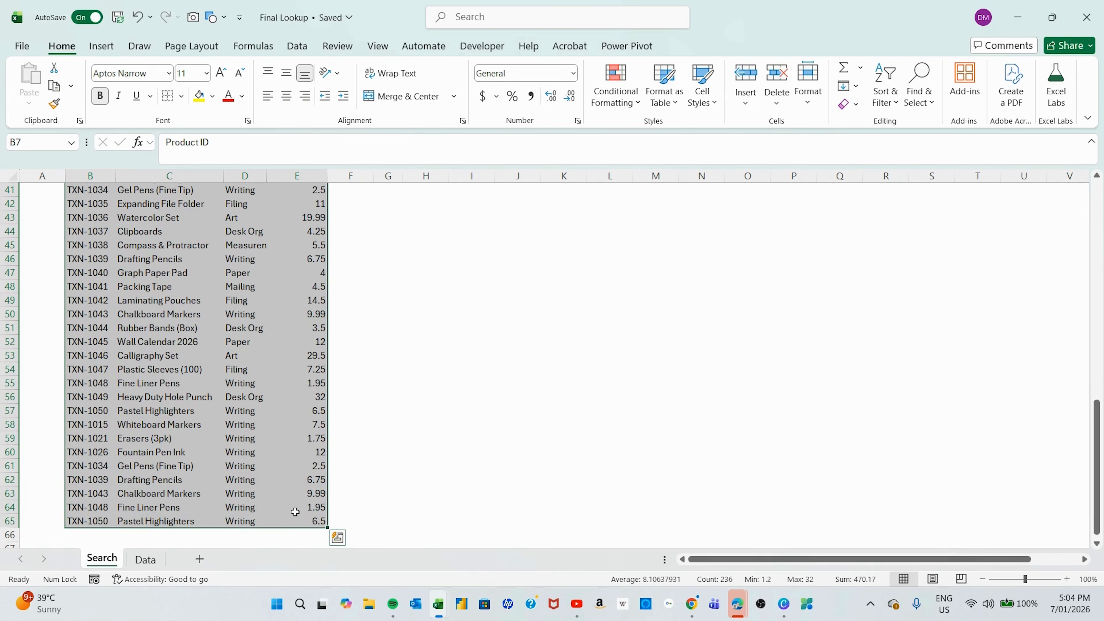
pyautogui.scroll(6, 234, 435)
pyautogui.scroll(7, 235, 434)
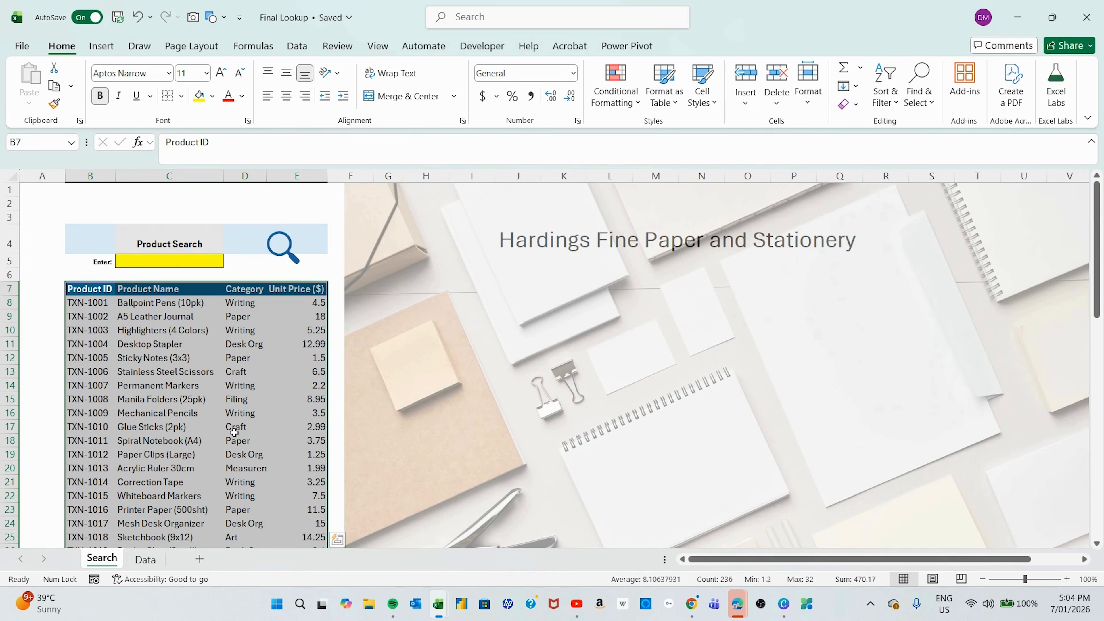
pyautogui.click(150, 563)
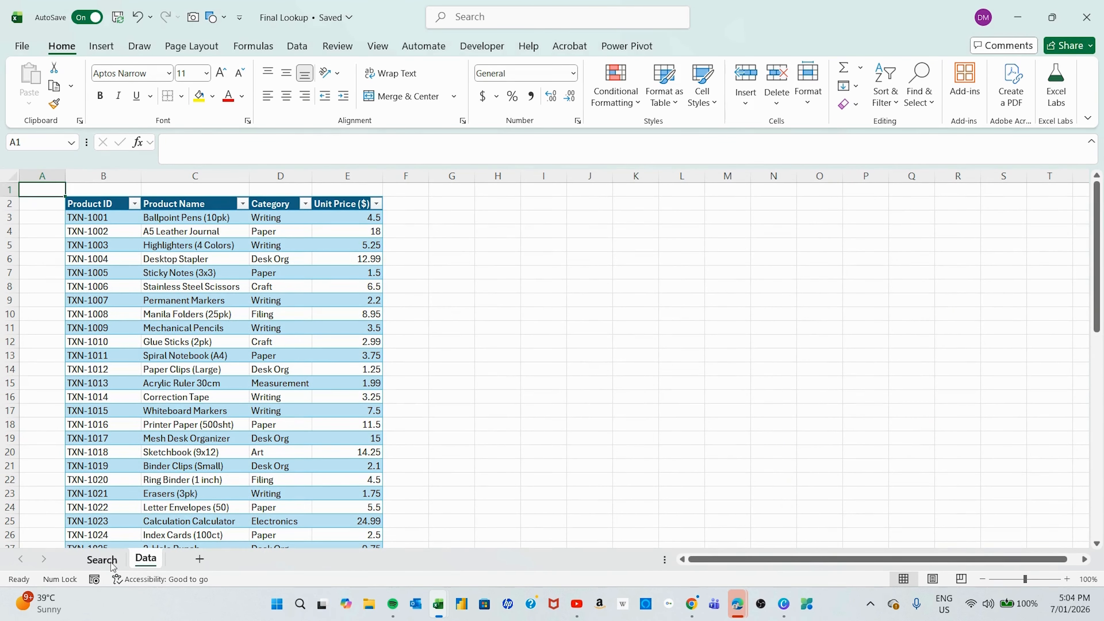
pyautogui.click(103, 560)
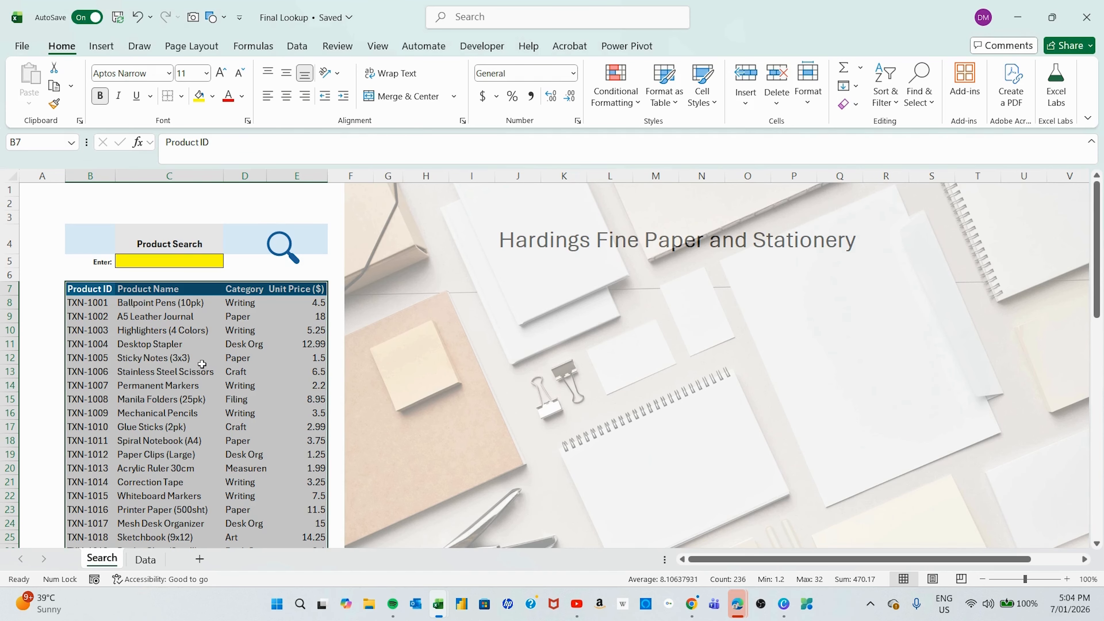
pyautogui.hotkey('ctrl', 'c')
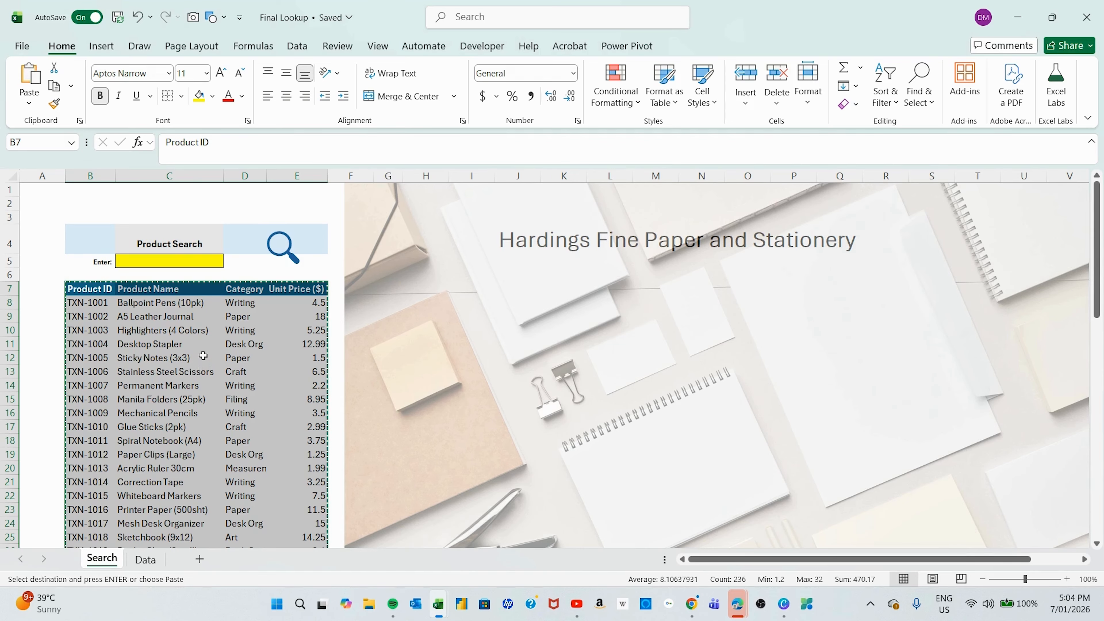
# Paste the copied results range as a linked picture at cell E2.
pyautogui.click(333, 202)
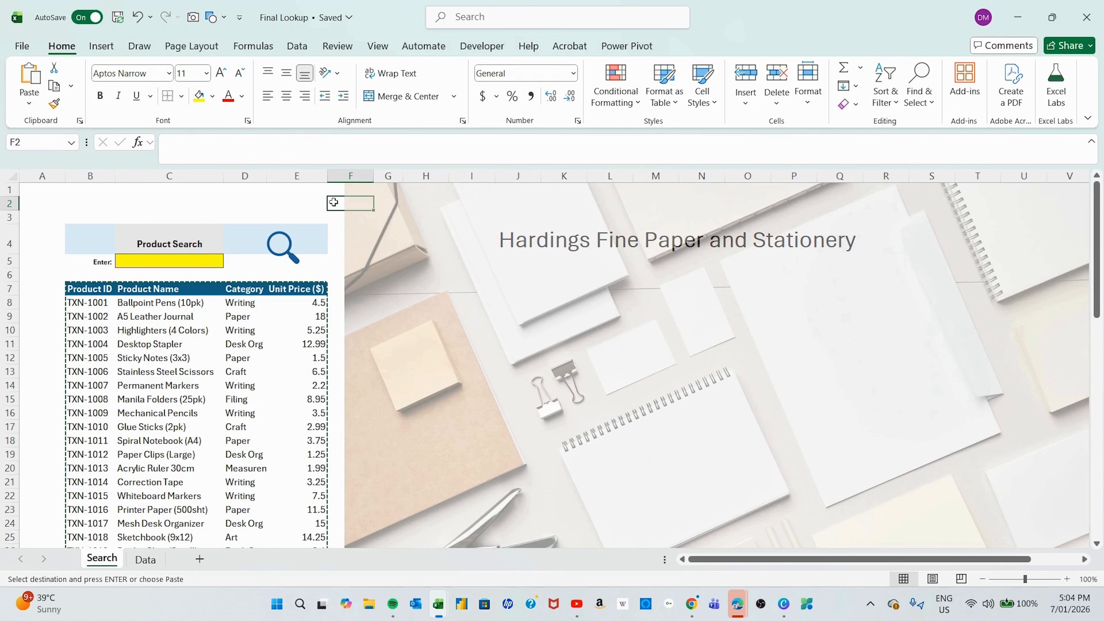
pyautogui.click(307, 201)
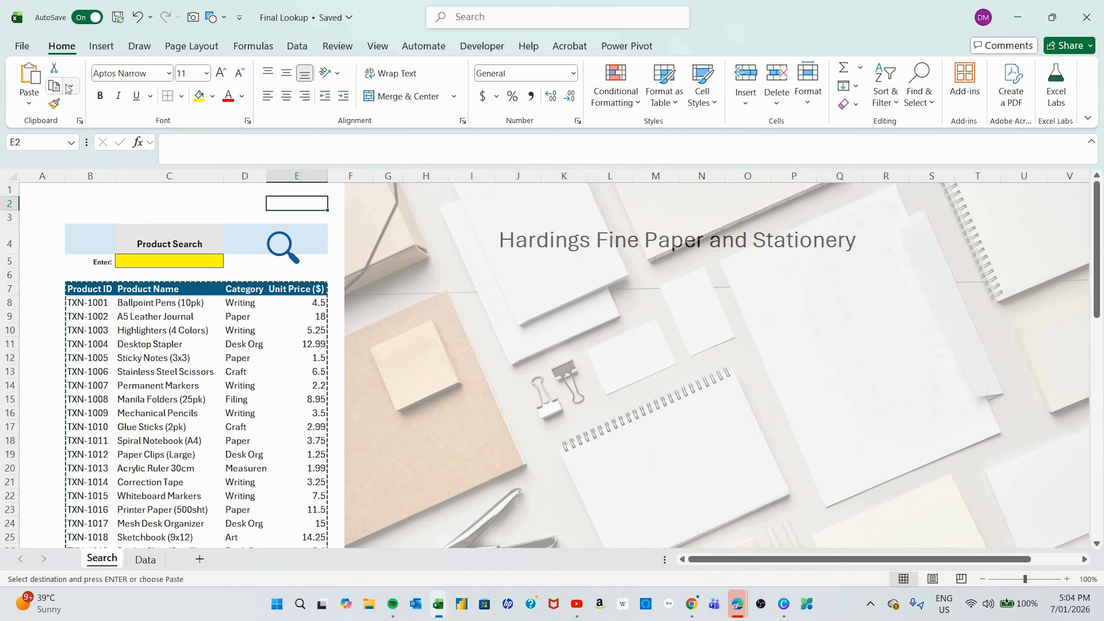
pyautogui.rightClick(288, 203)
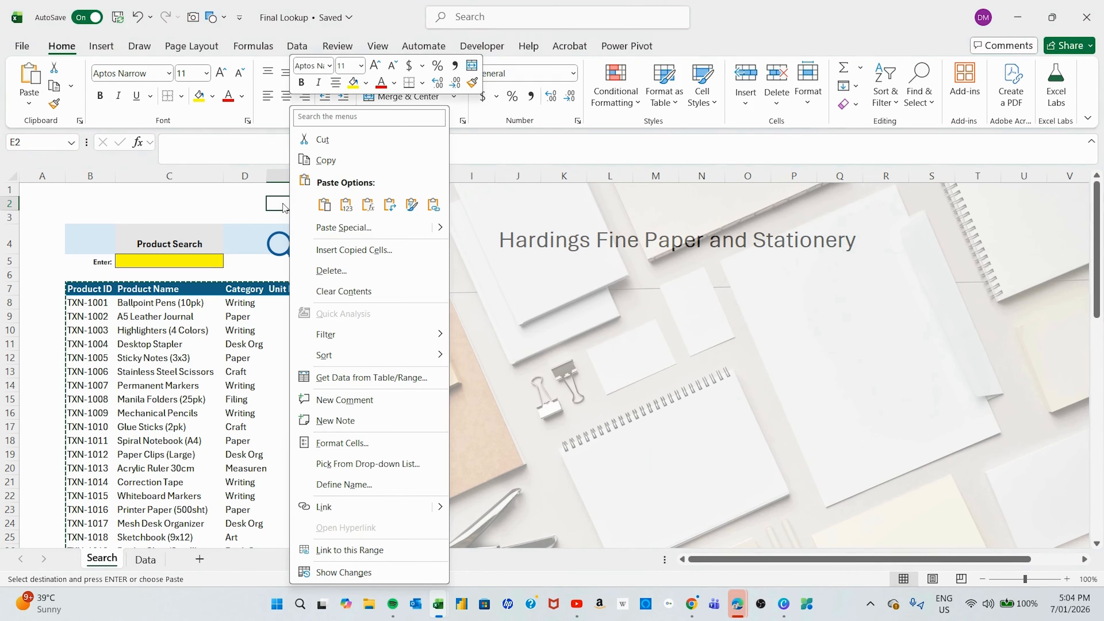
pyautogui.moveTo(435, 232)
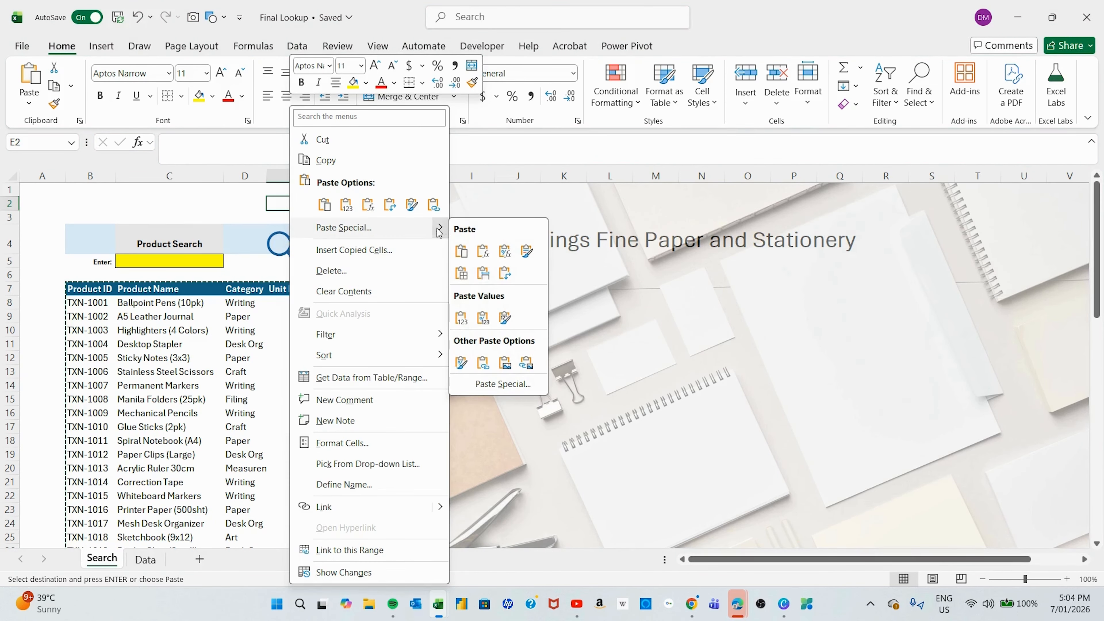
pyautogui.click(527, 363)
# Move the linked picture onto the background image beneath the Hardings Fine Paper and Stationery title.
pyautogui.moveTo(311, 201); pyautogui.dragTo(546, 269)
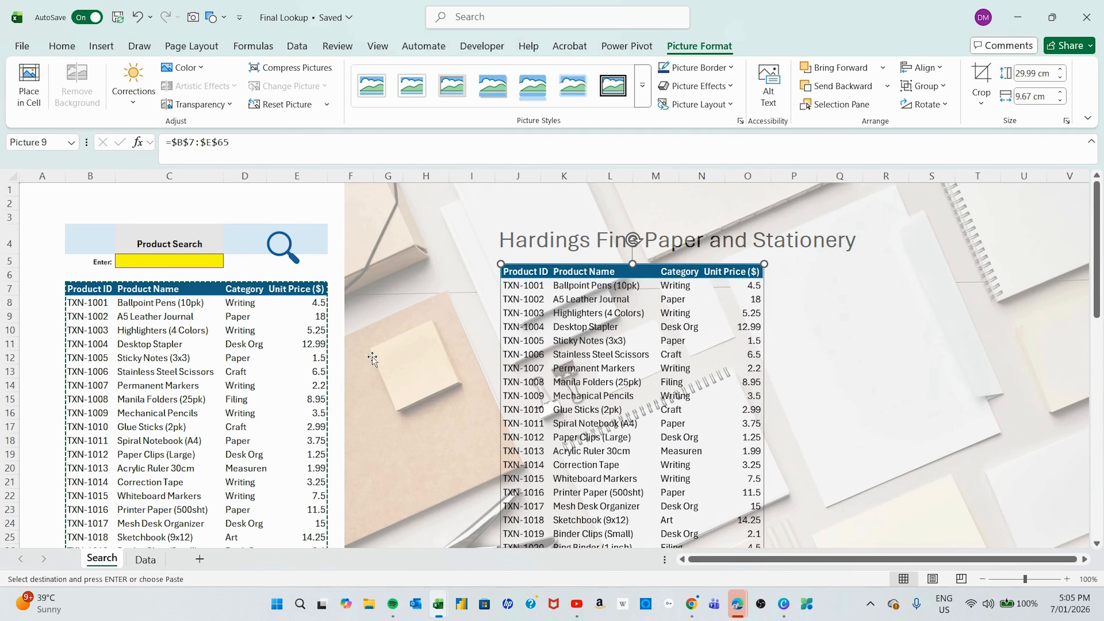
pyautogui.click(868, 325)
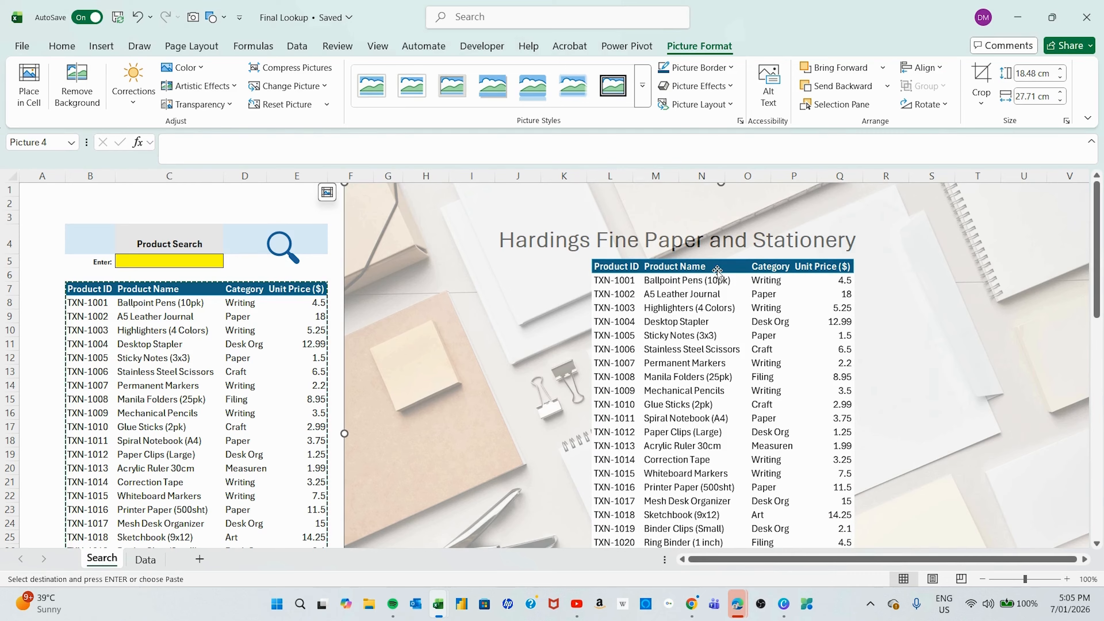
pyautogui.moveTo(717, 268); pyautogui.dragTo(717, 289)
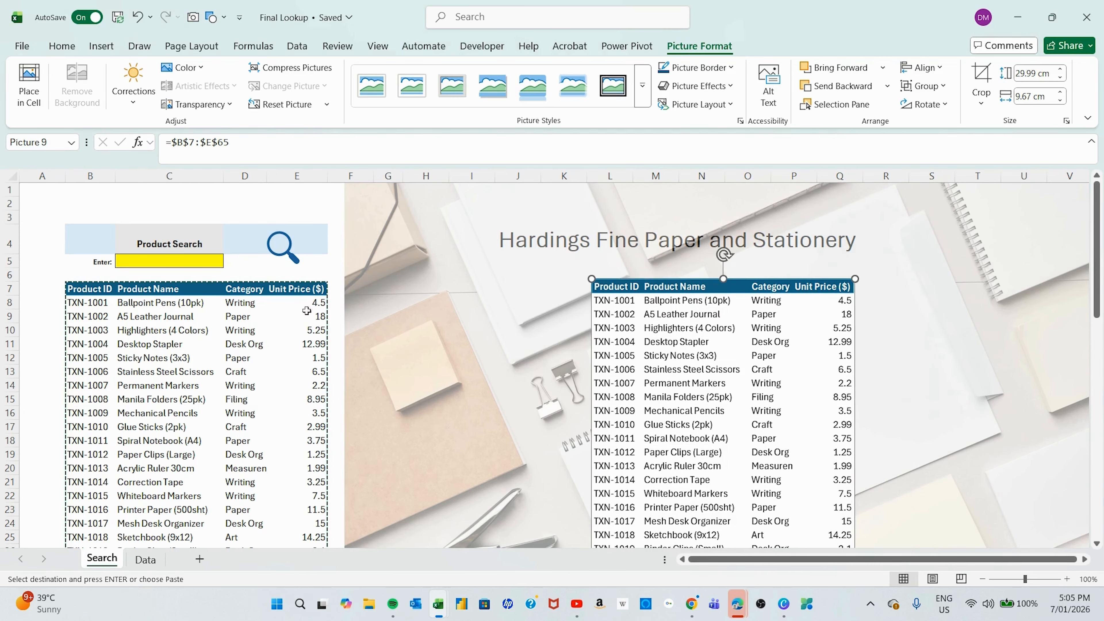
pyautogui.click(42, 193)
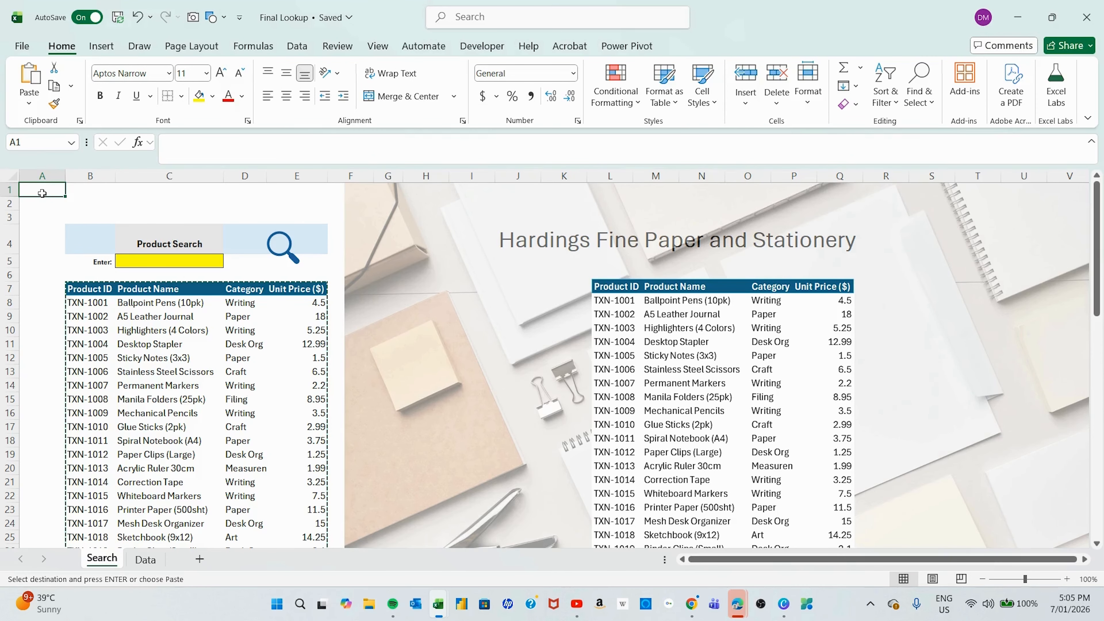
pyautogui.press('Escape')
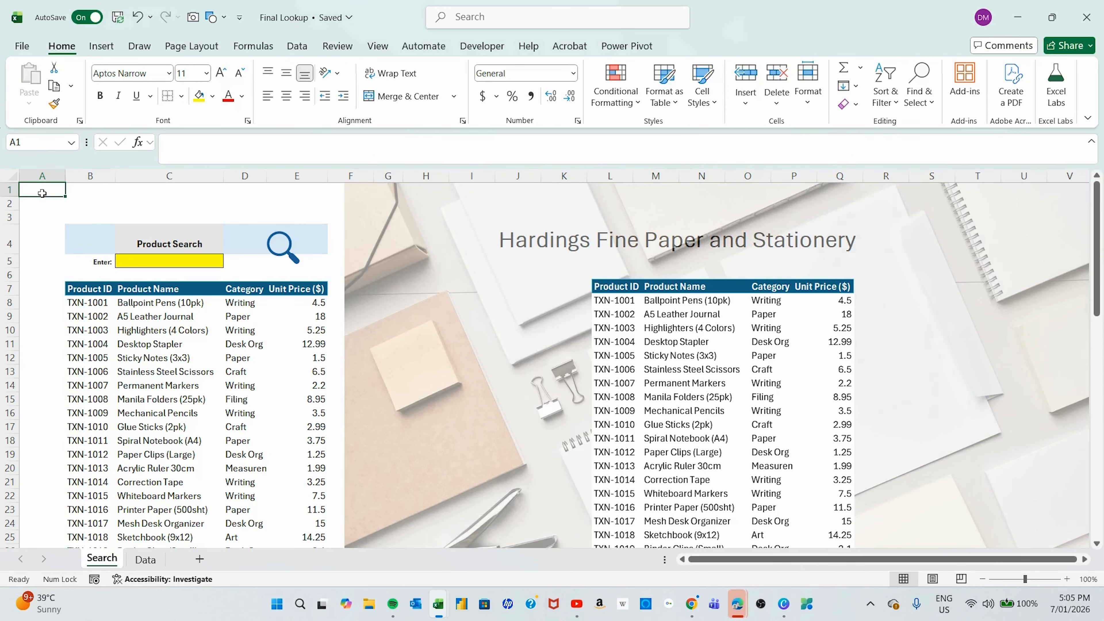
# Enter pens in the search cell C5 to test the filtered results and linked picture.
pyautogui.click(145, 261)
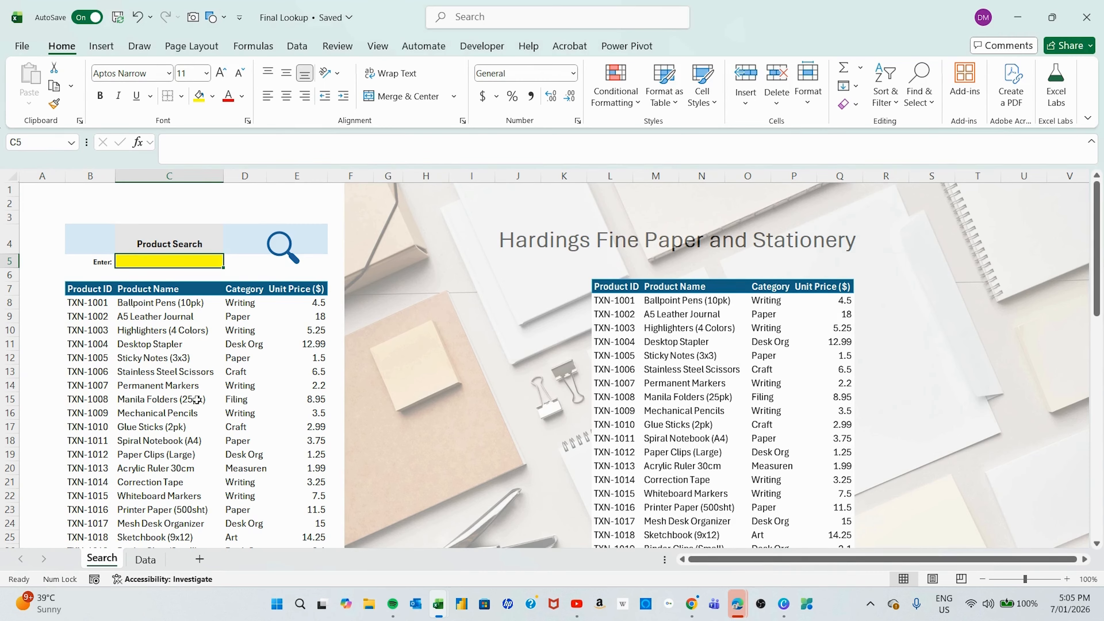
pyautogui.write('pens')
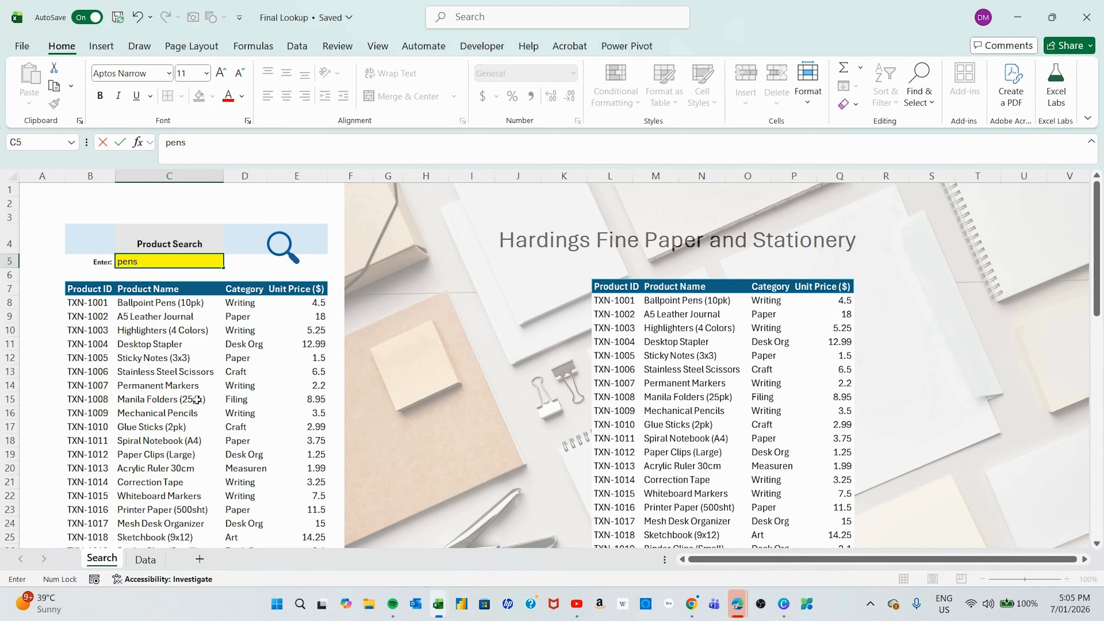
pyautogui.press('Return')
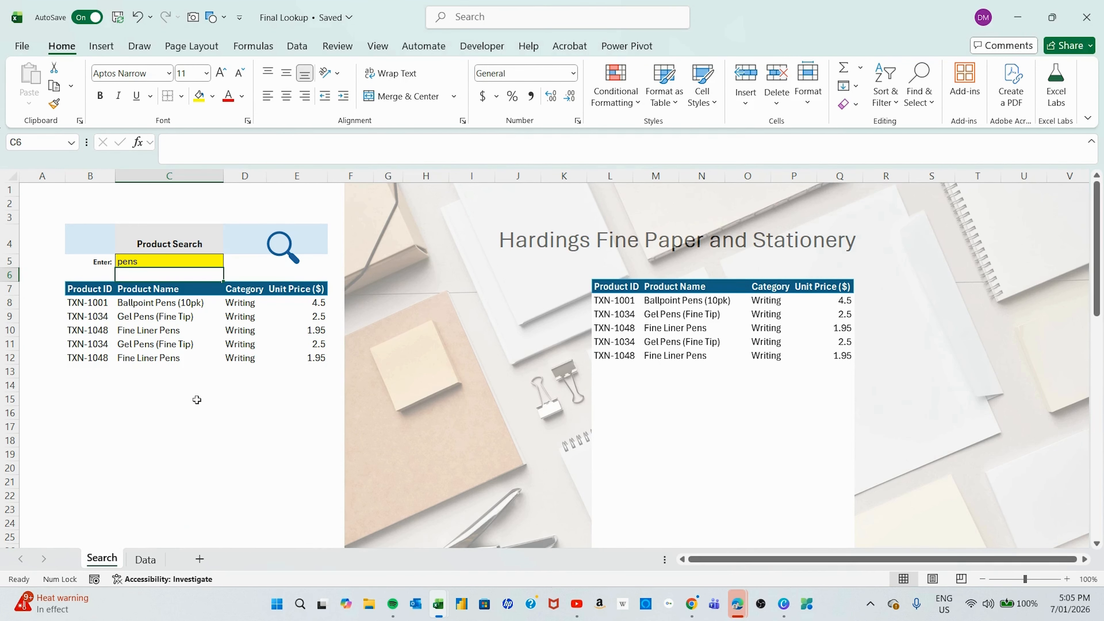